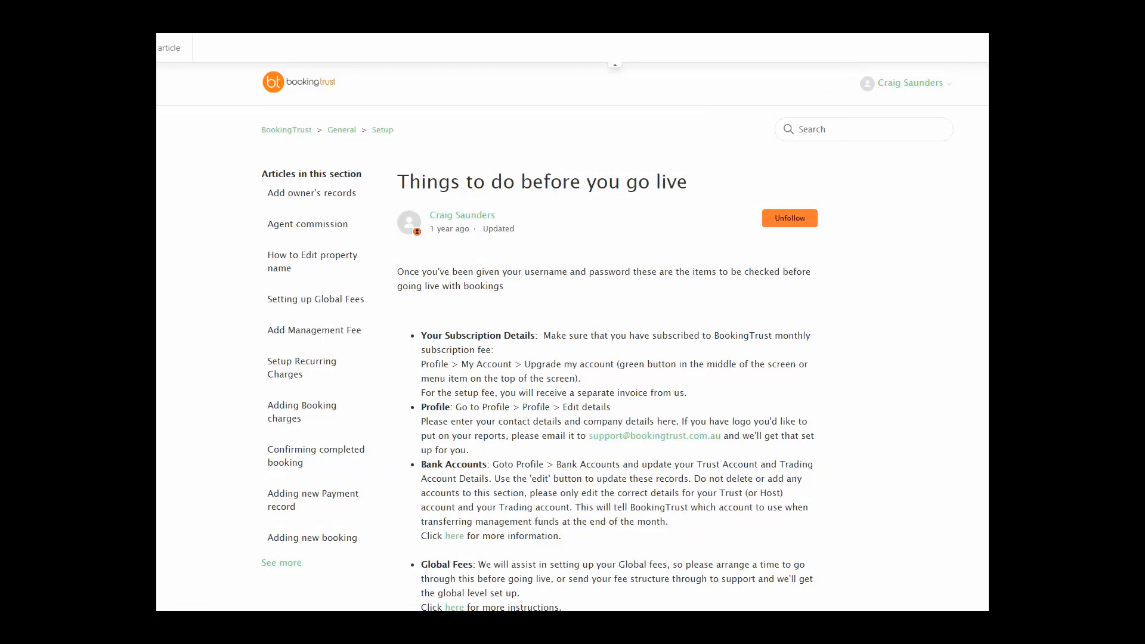
Scroll through the 'Things to do before you go live' help checklist.
scroll(566, 391, "down", 2)
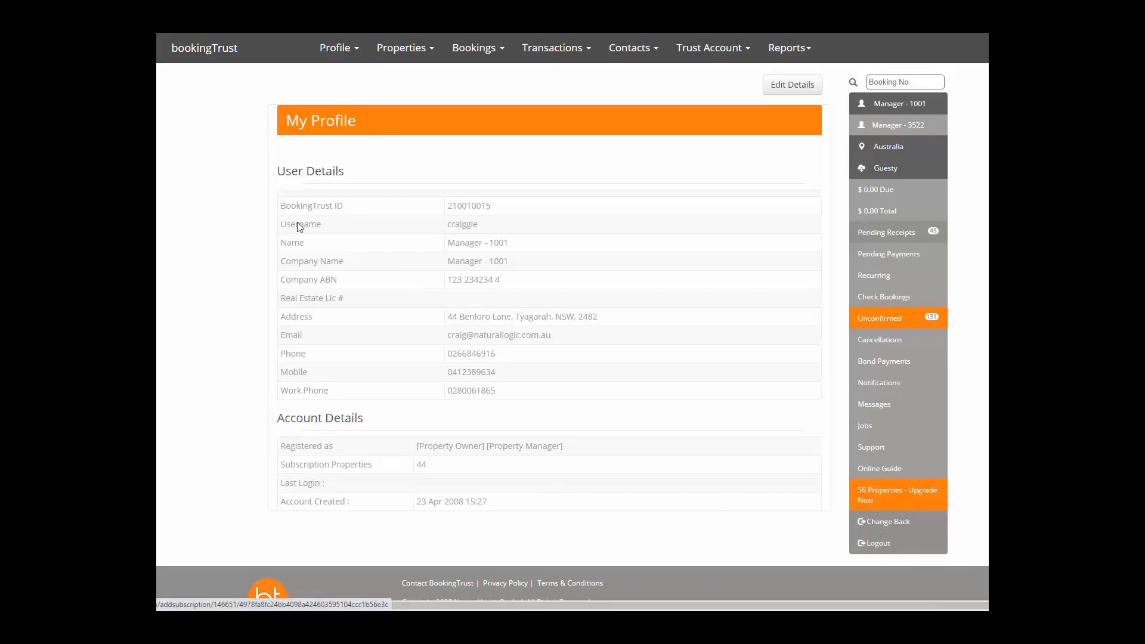
Choose the Ultimate 100 - 100 Properties plan on the upgrade page, quoted at $AU 154.00 monthly.
mouse_move(329, 59)
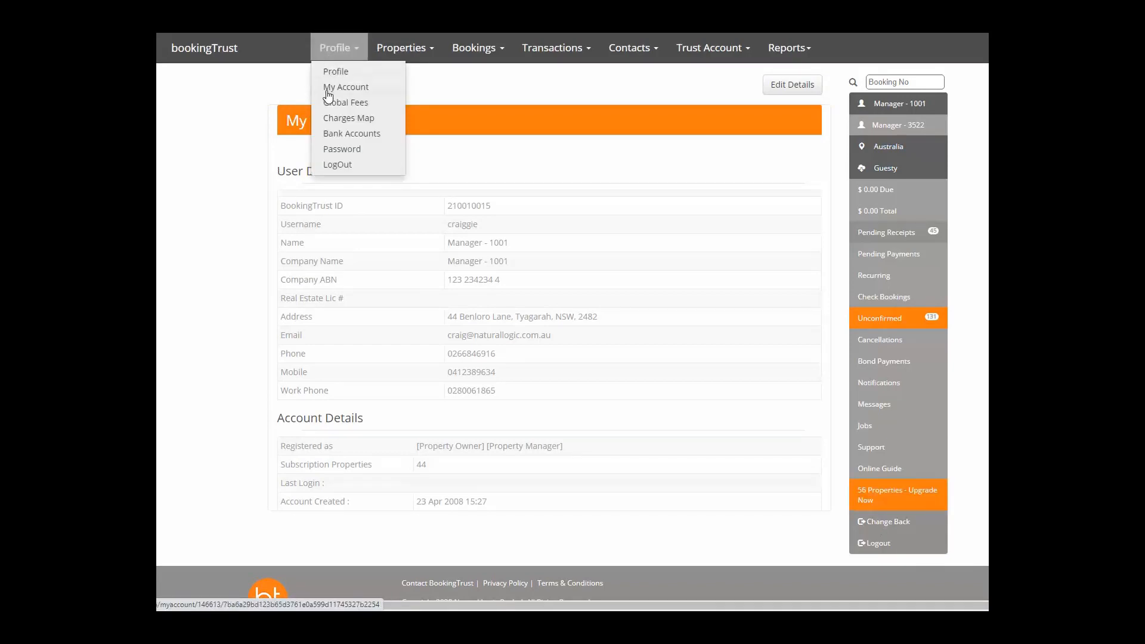
left_click(888, 500)
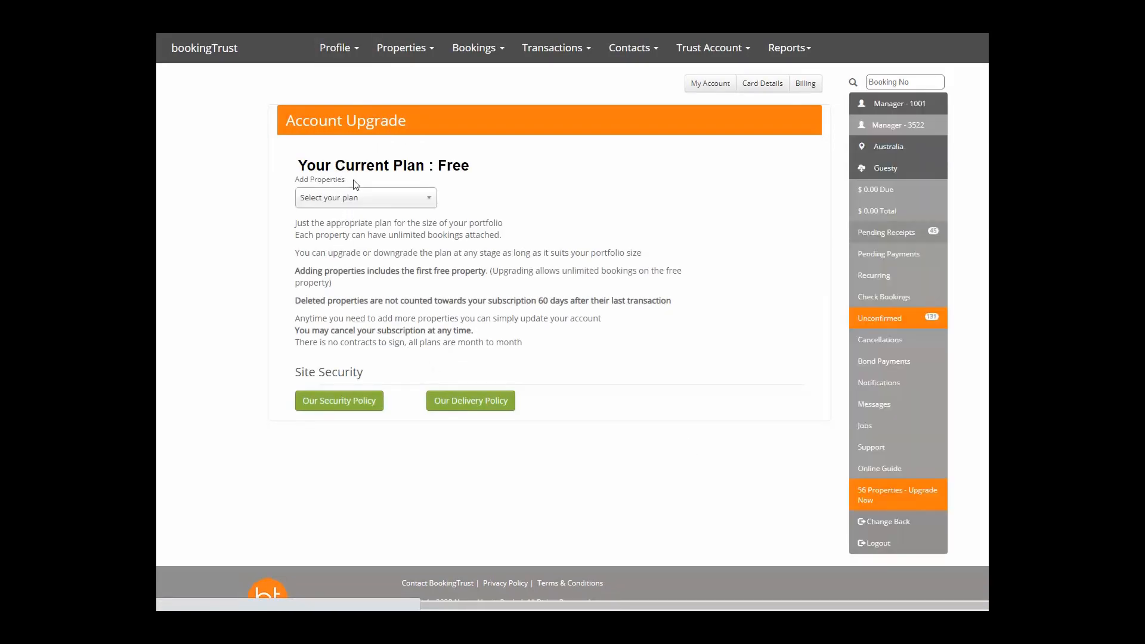
left_click(352, 198)
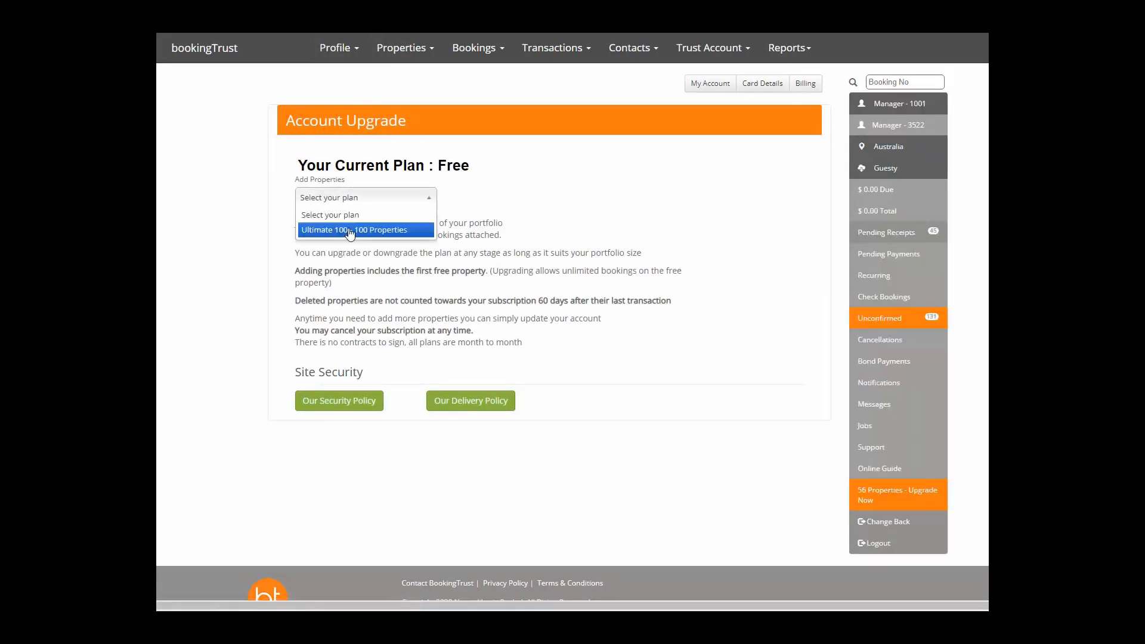
left_click(351, 230)
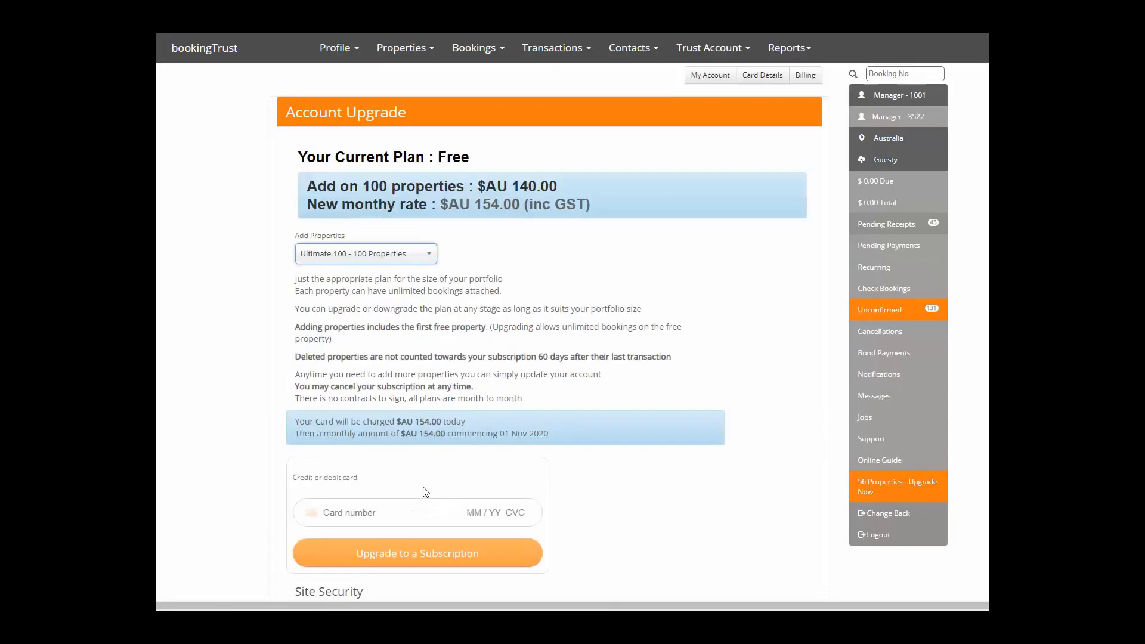
scroll(422, 491, "down", 2)
left_click(368, 404)
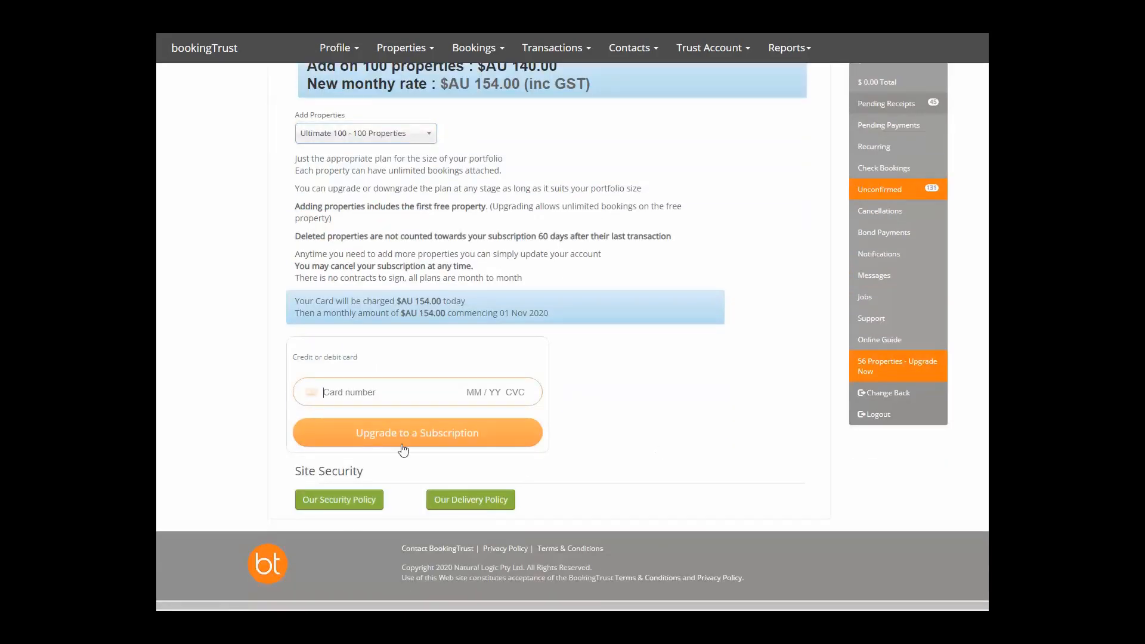
scroll(534, 421, "up", 2)
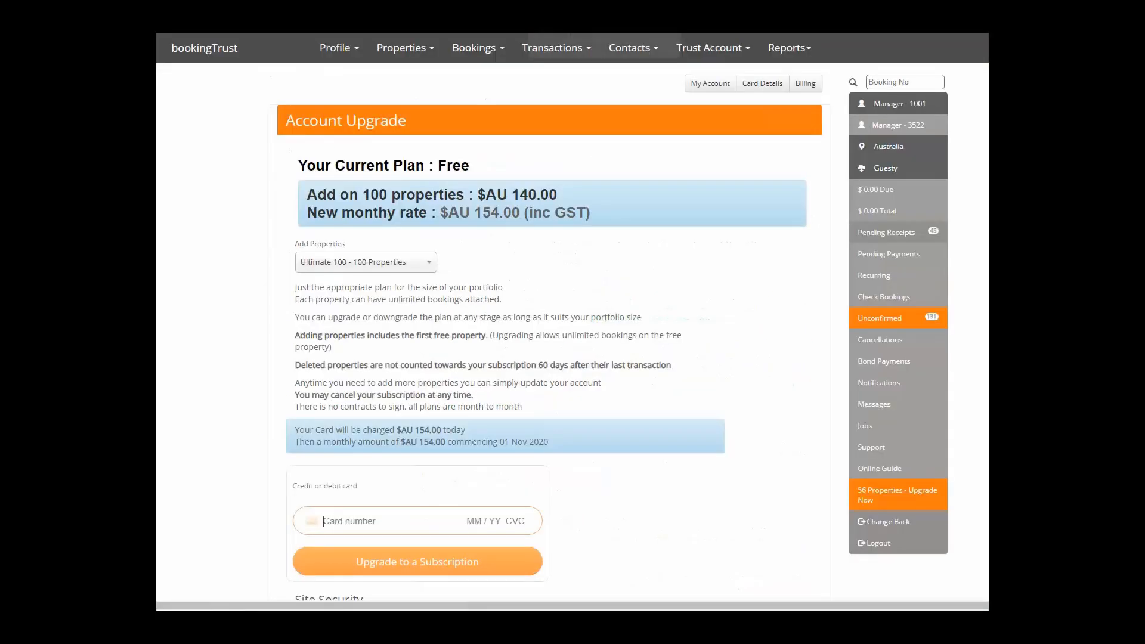
Review the trust account's BSB and account number in Bank Accounts and save it.
left_click(322, 53)
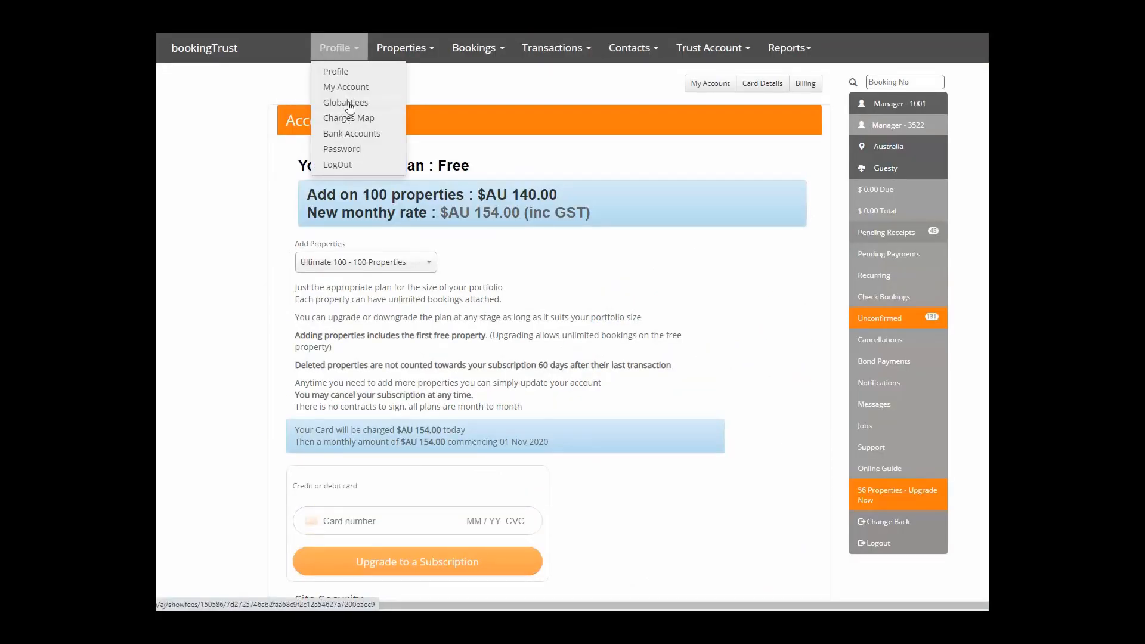
left_click(339, 135)
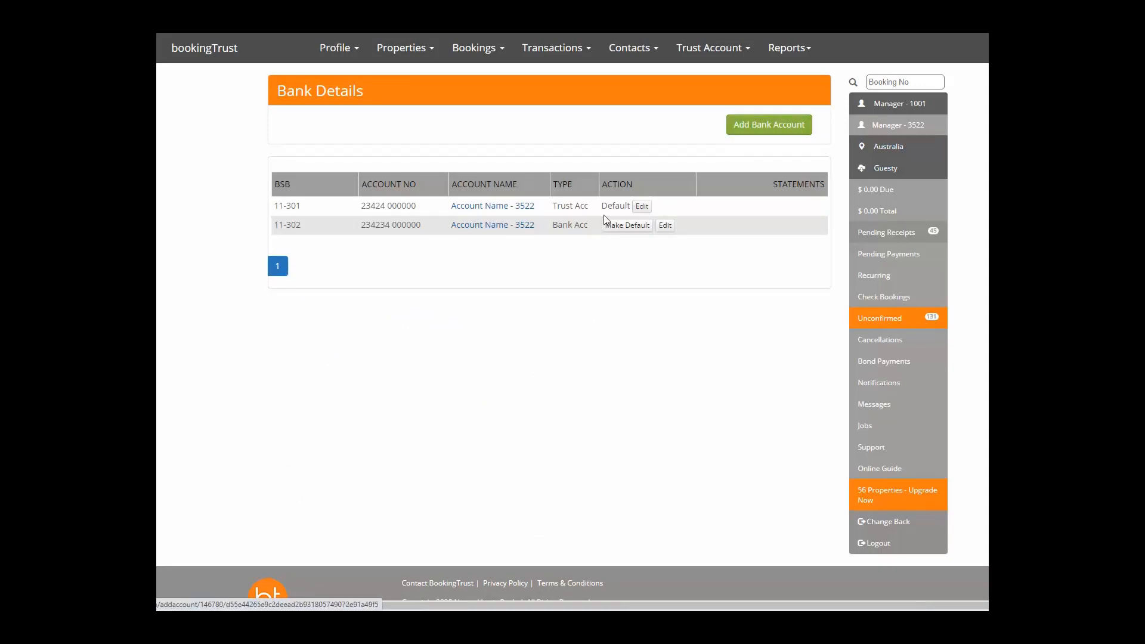
left_click(642, 209)
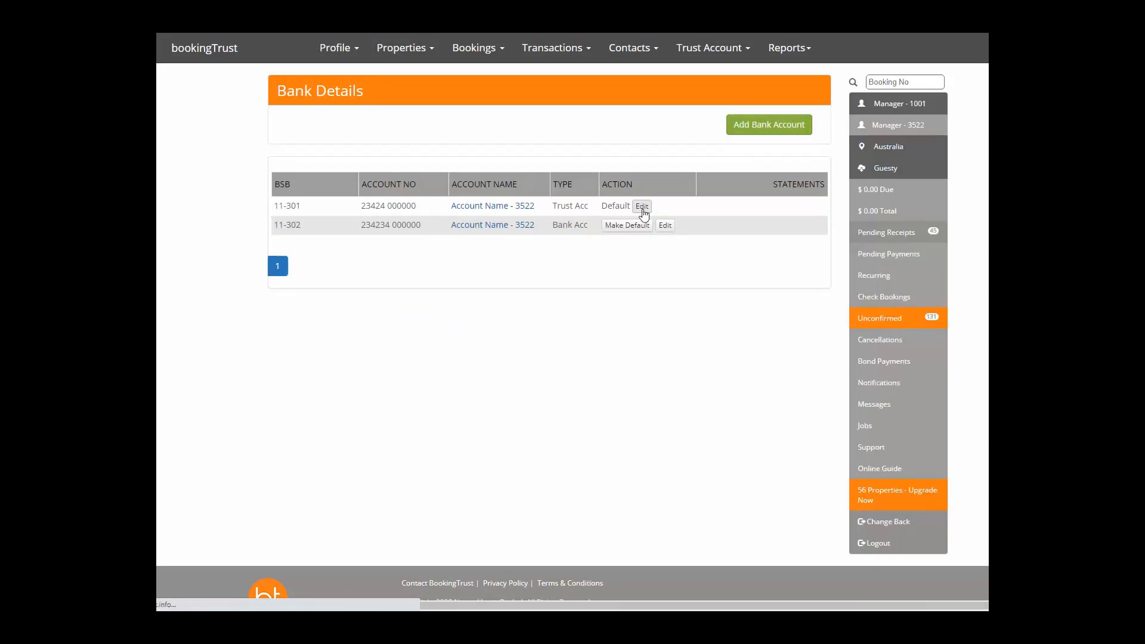
double_click(502, 180)
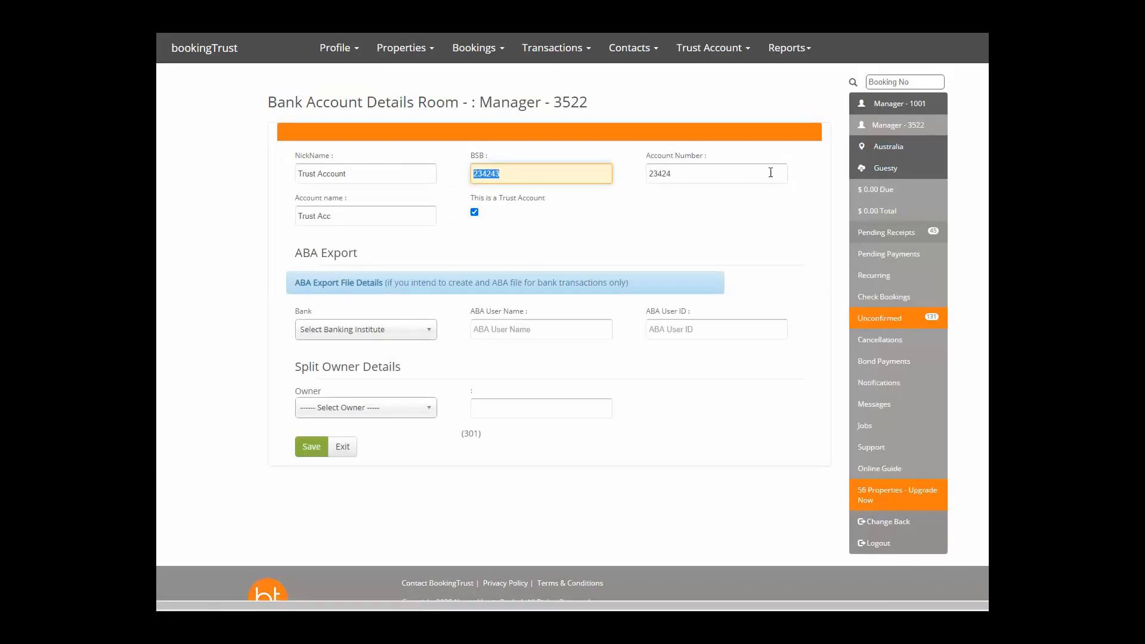
left_click_drag(769, 173, 642, 180)
left_click(578, 209)
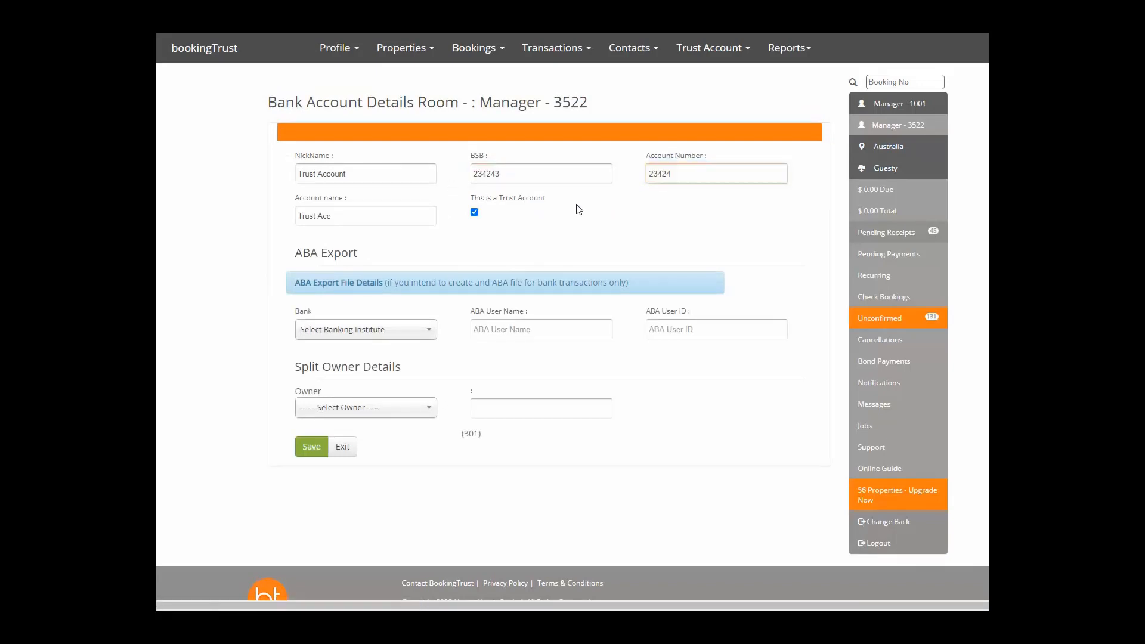
left_click(311, 447)
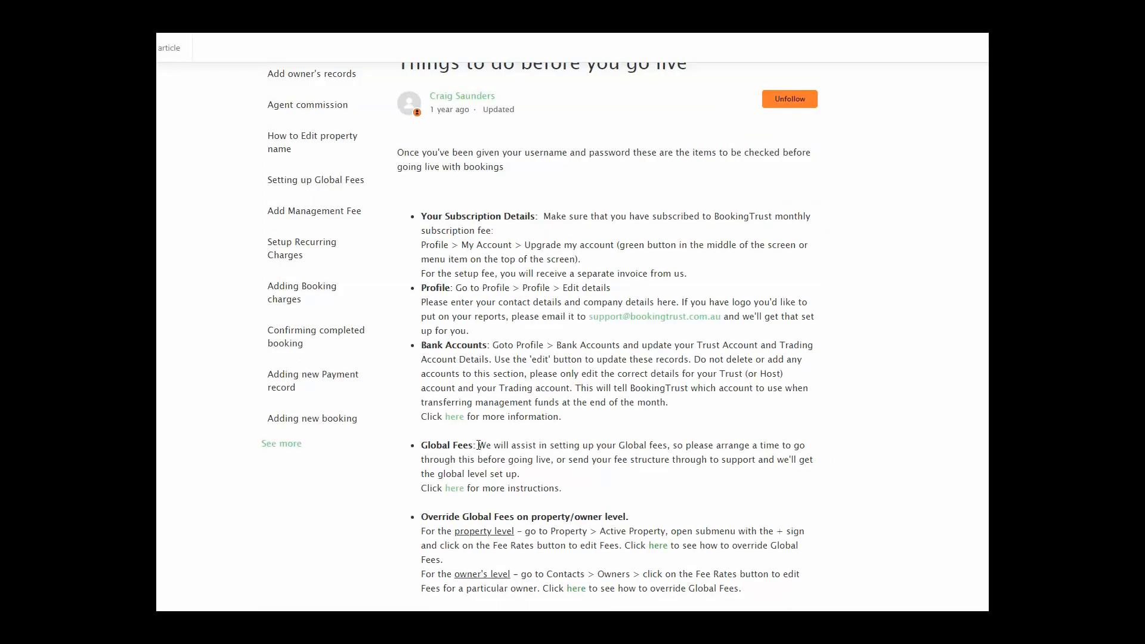
scroll(479, 445, "down", 1)
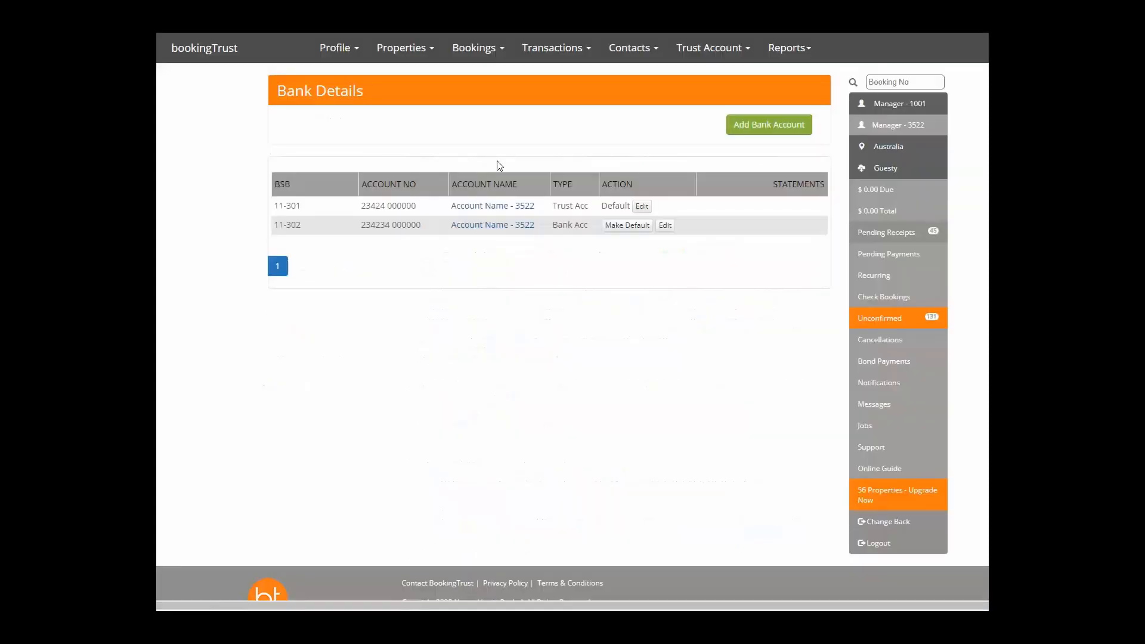
Bring up the Global Fees list from the Profile menu.
left_click(322, 52)
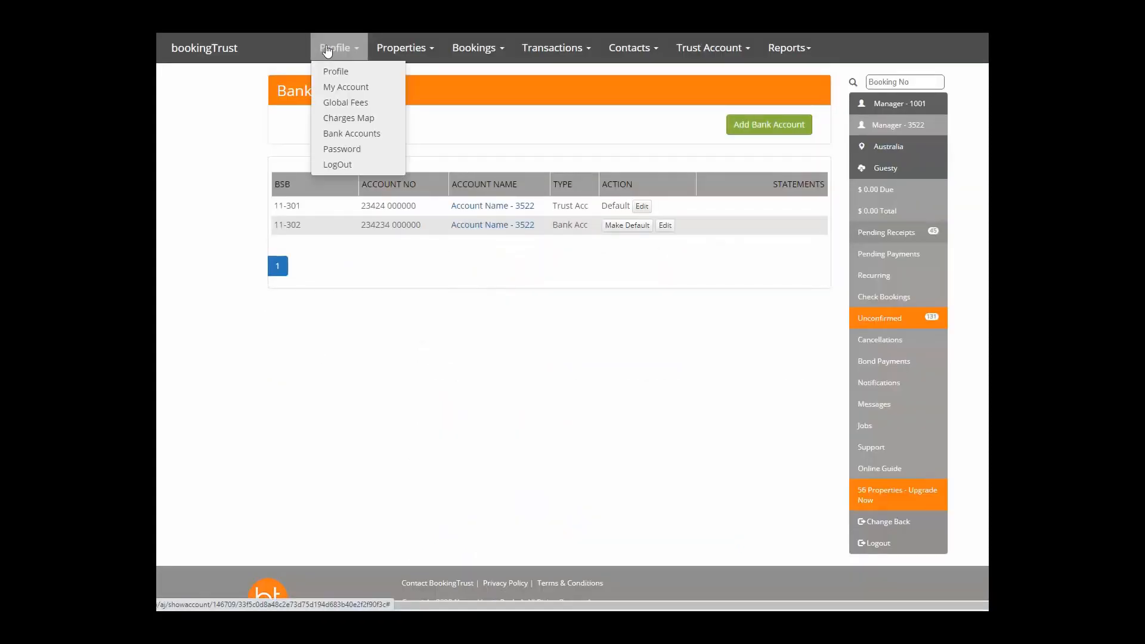
left_click(344, 103)
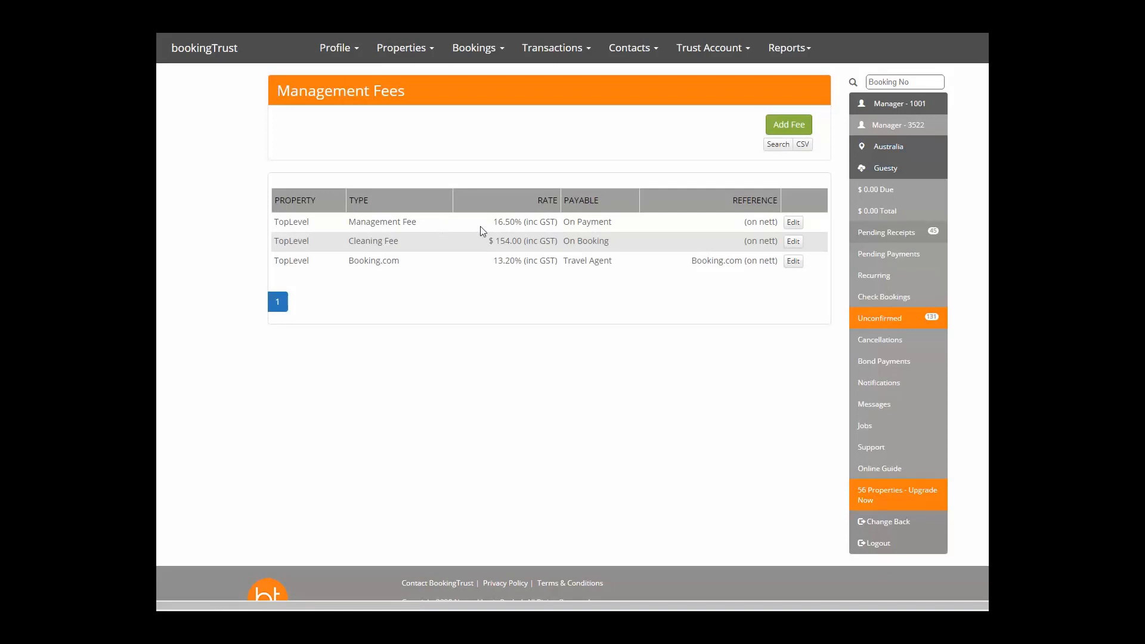
double_click(386, 241)
left_click(500, 241)
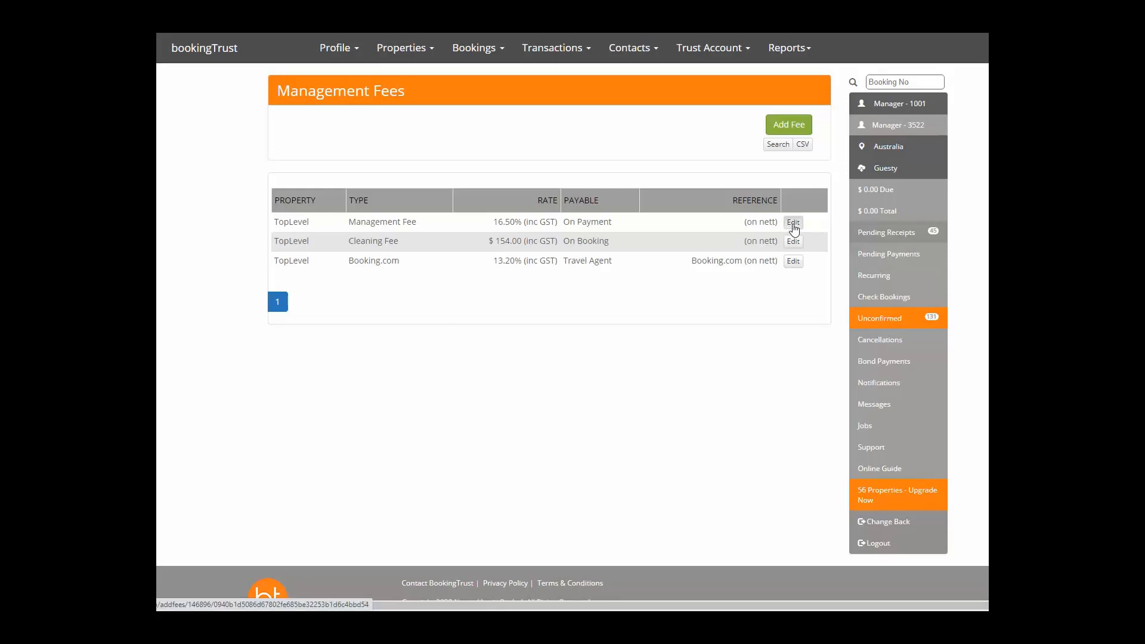
Change the Management Fee rate from 16.50 to 18 and save it.
left_click(793, 223)
left_click(333, 148)
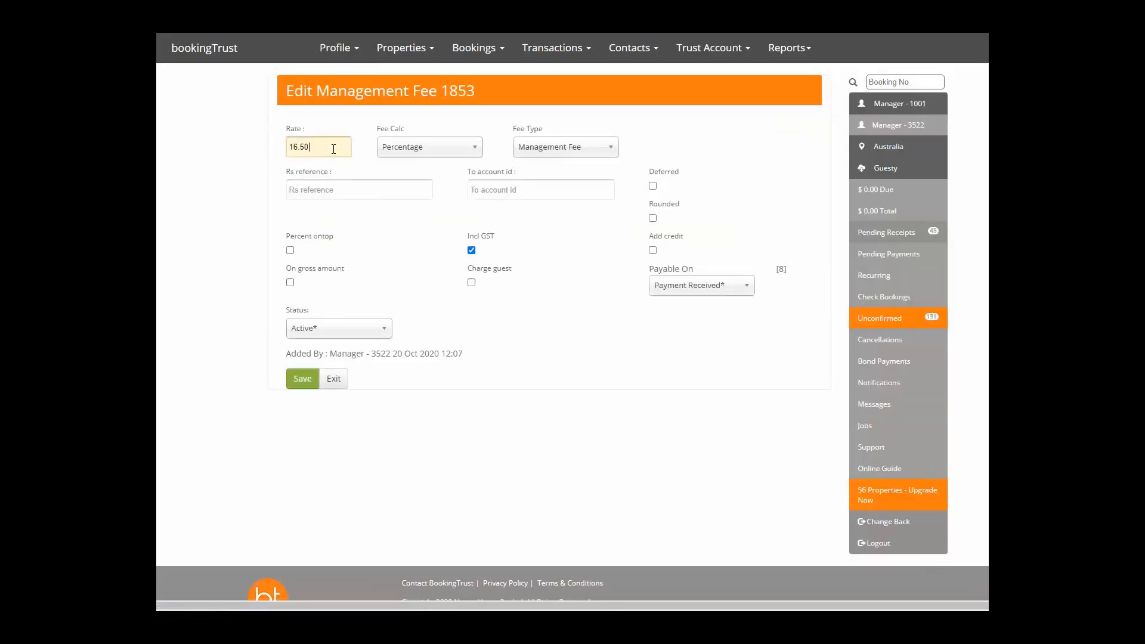
left_click_drag(333, 149, 178, 157)
type("8")
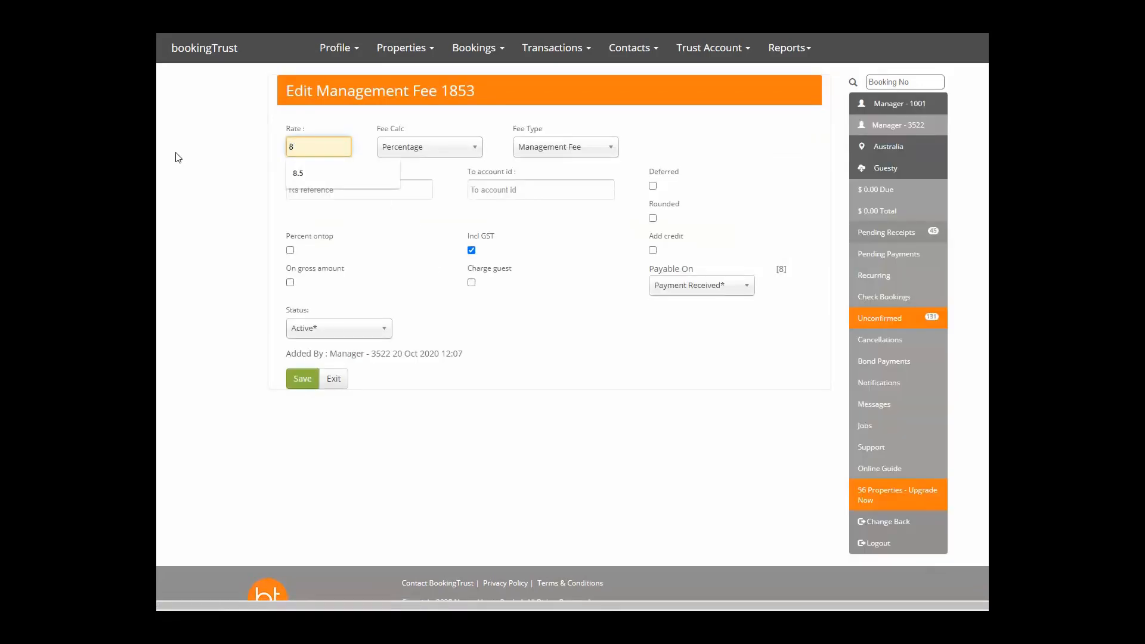
key("BackSpace")
type("18")
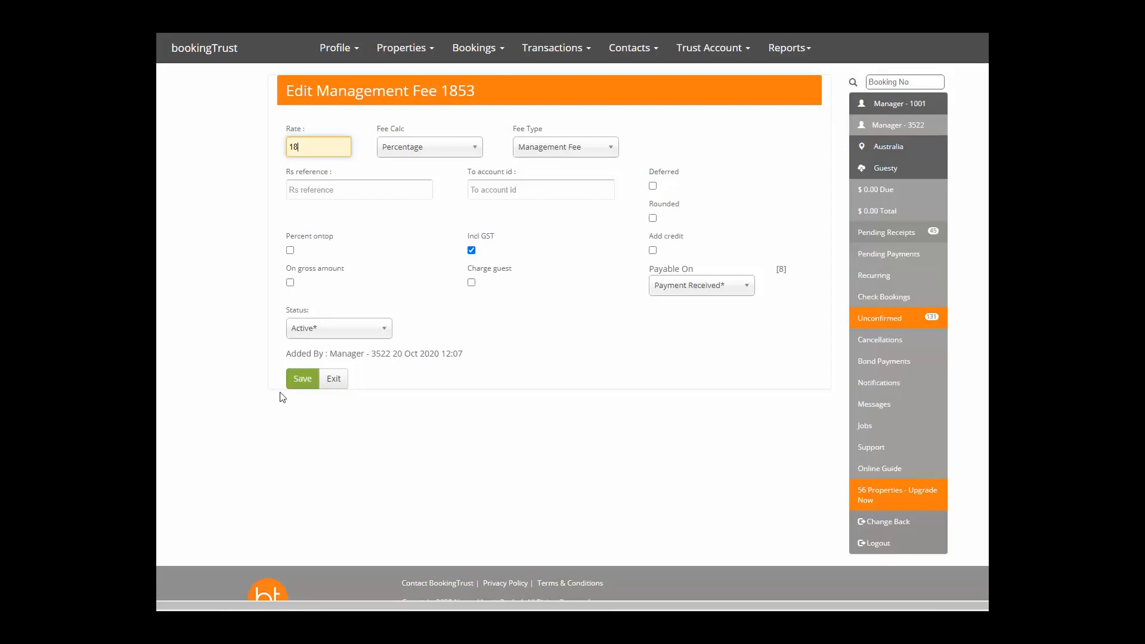
left_click(300, 380)
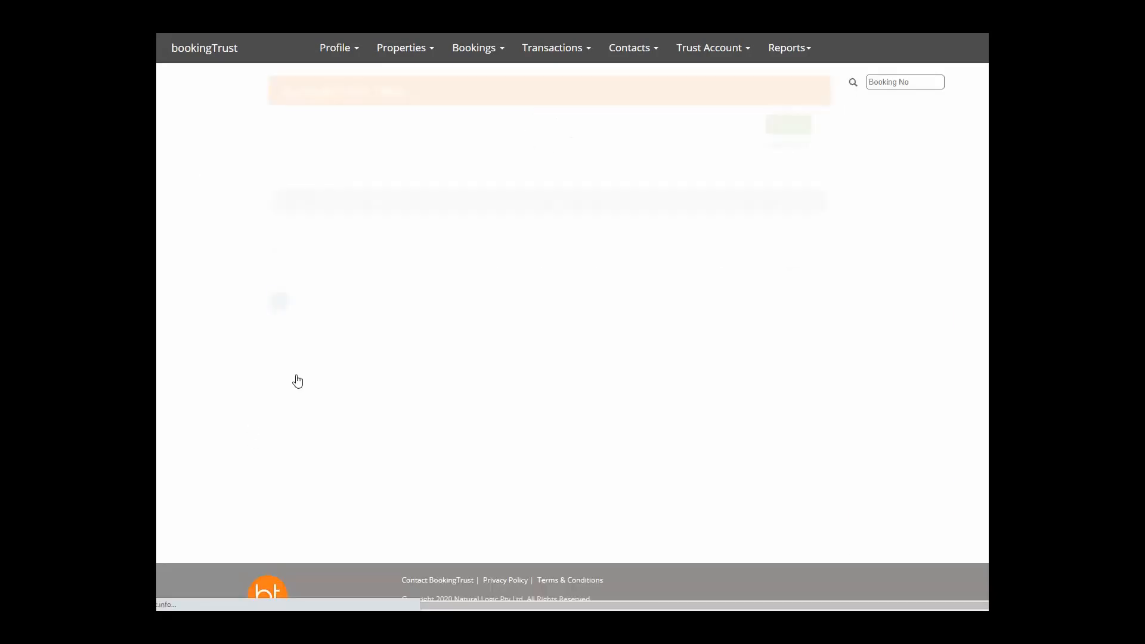
Give Room - 1339 a property-specific Management Fee of 16.5% and save it.
left_click(396, 54)
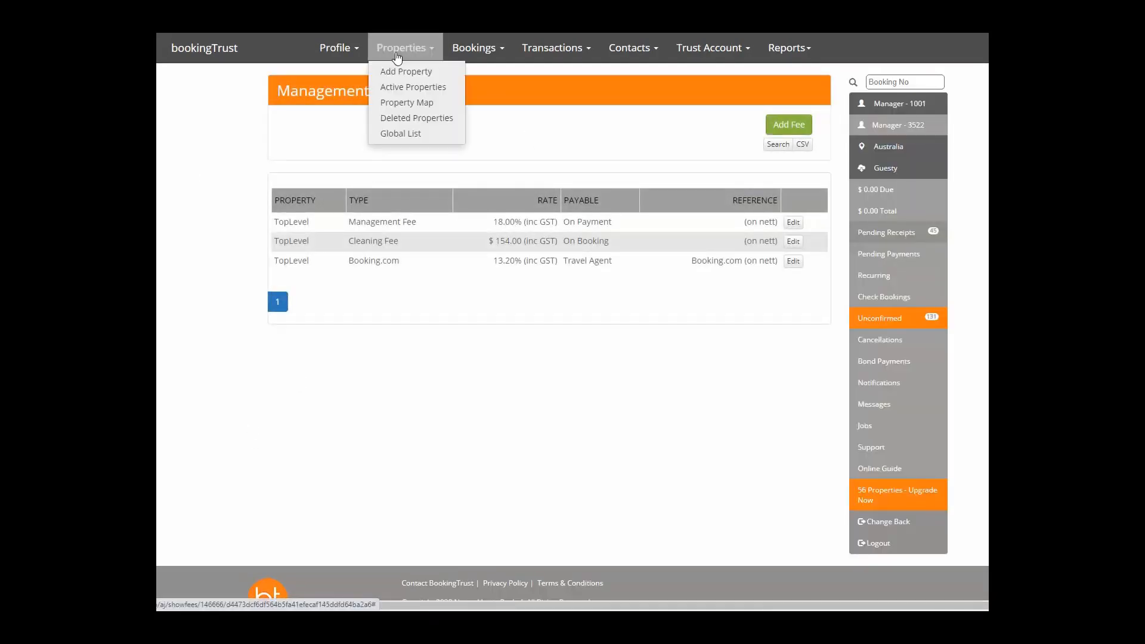
left_click(396, 90)
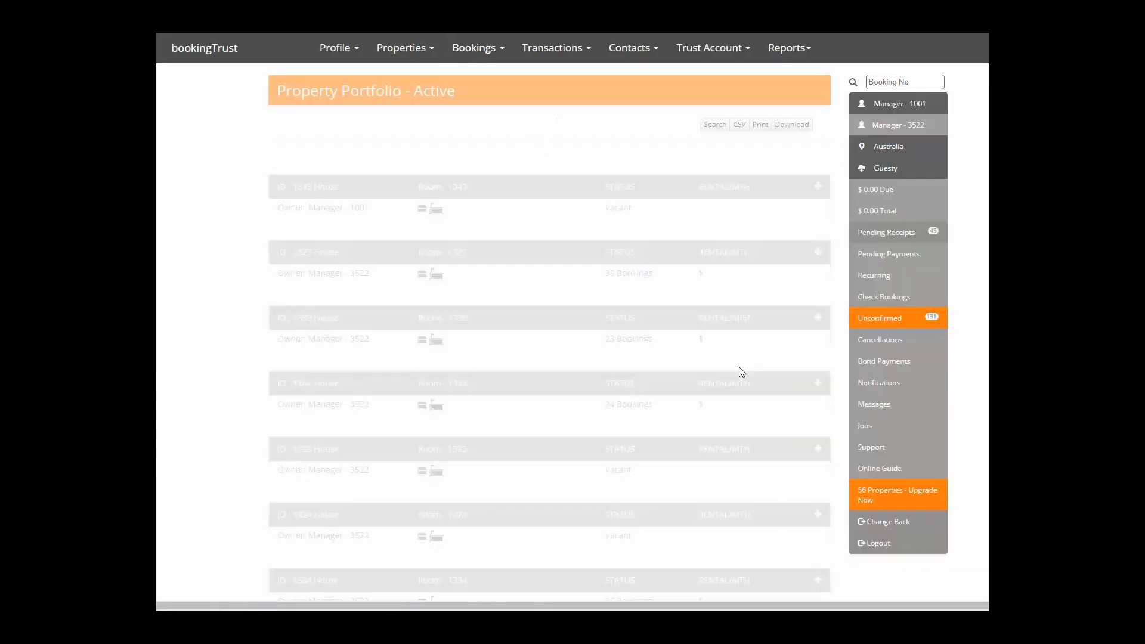
left_click(818, 319)
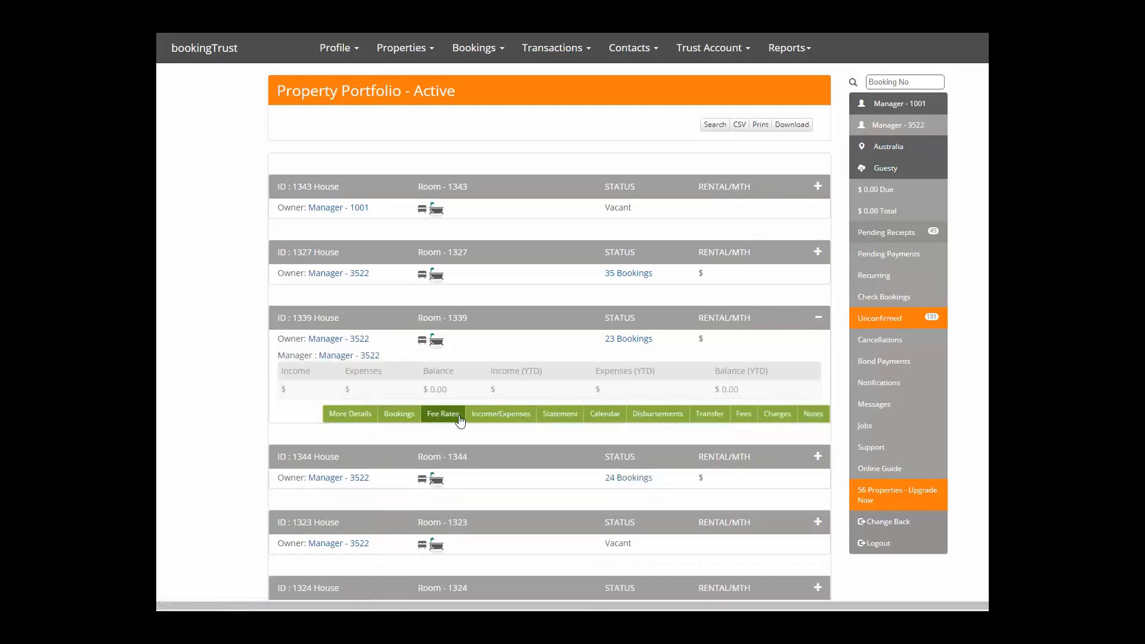
left_click(441, 415)
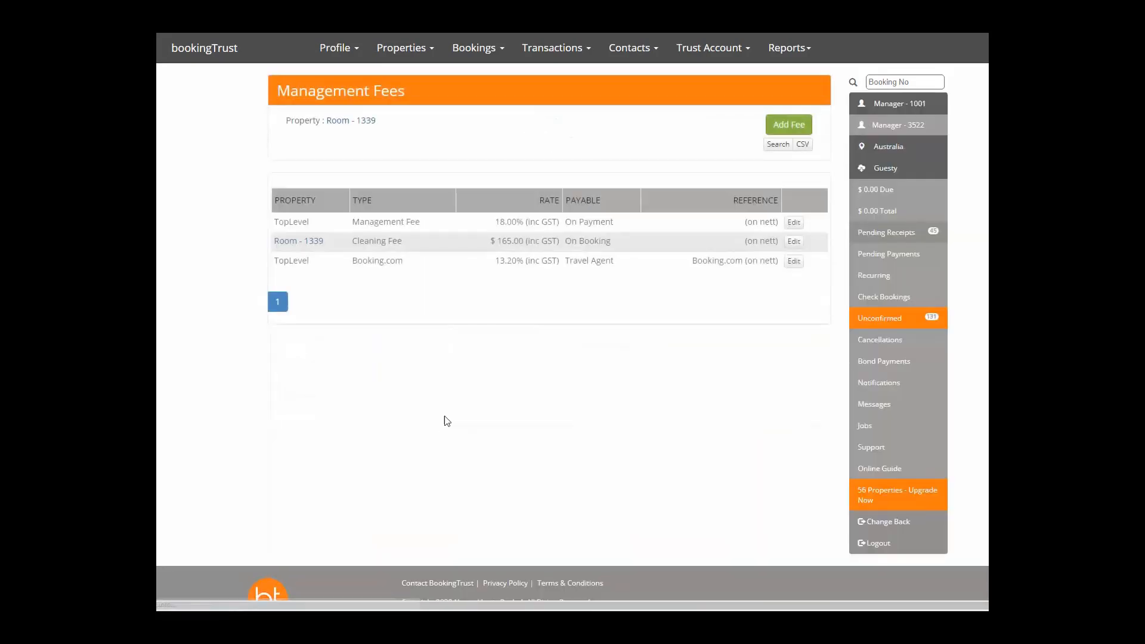
left_click(793, 223)
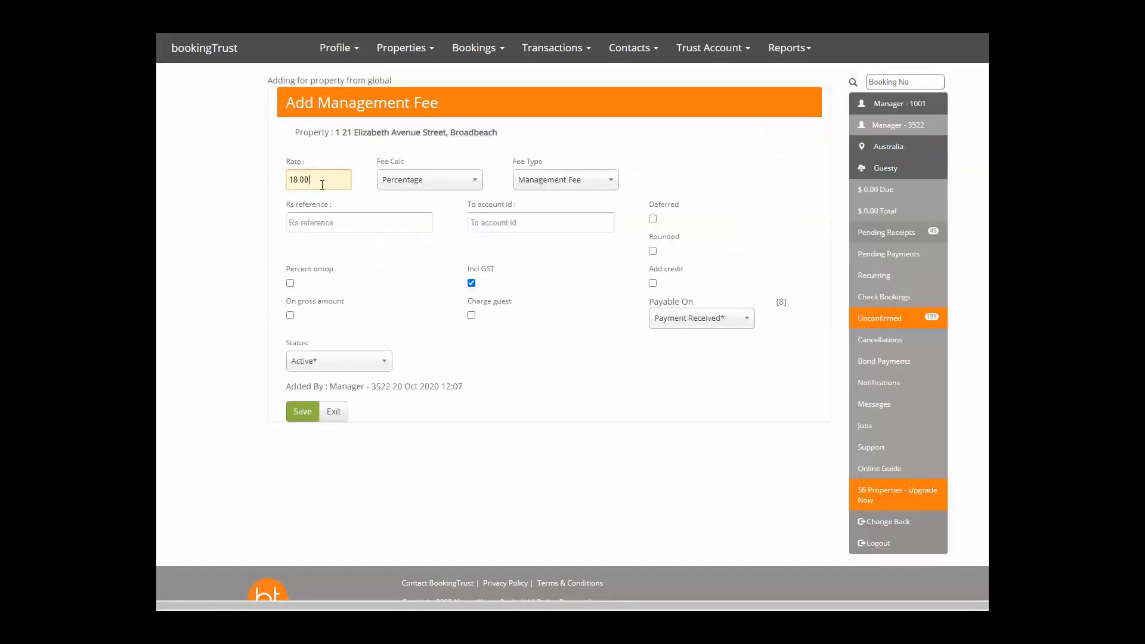
type("16.5")
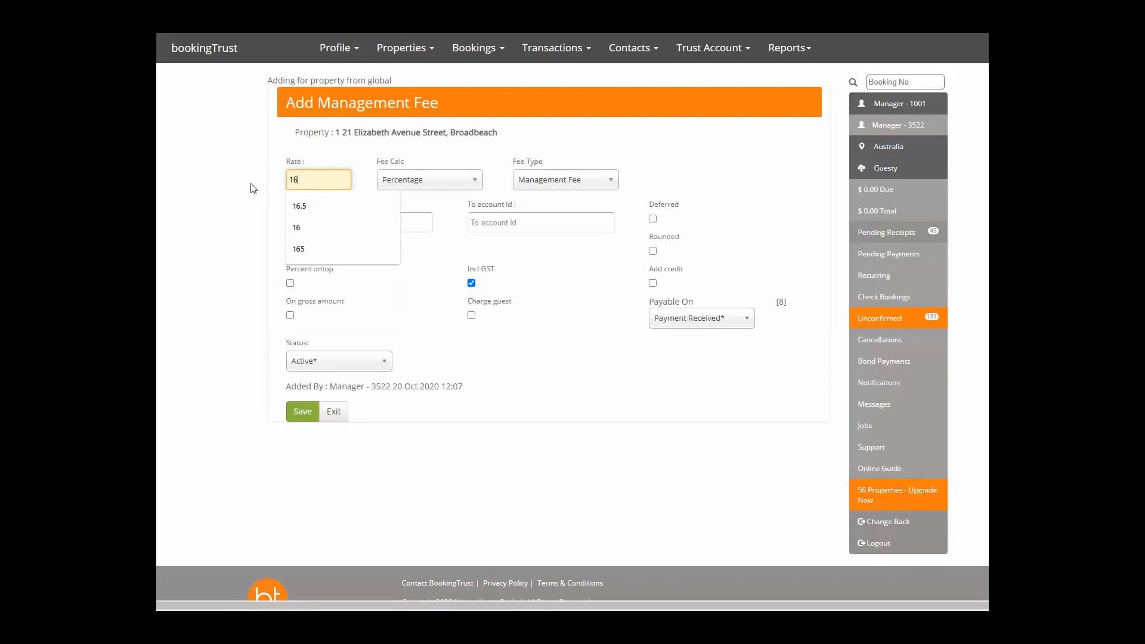
left_click(302, 420)
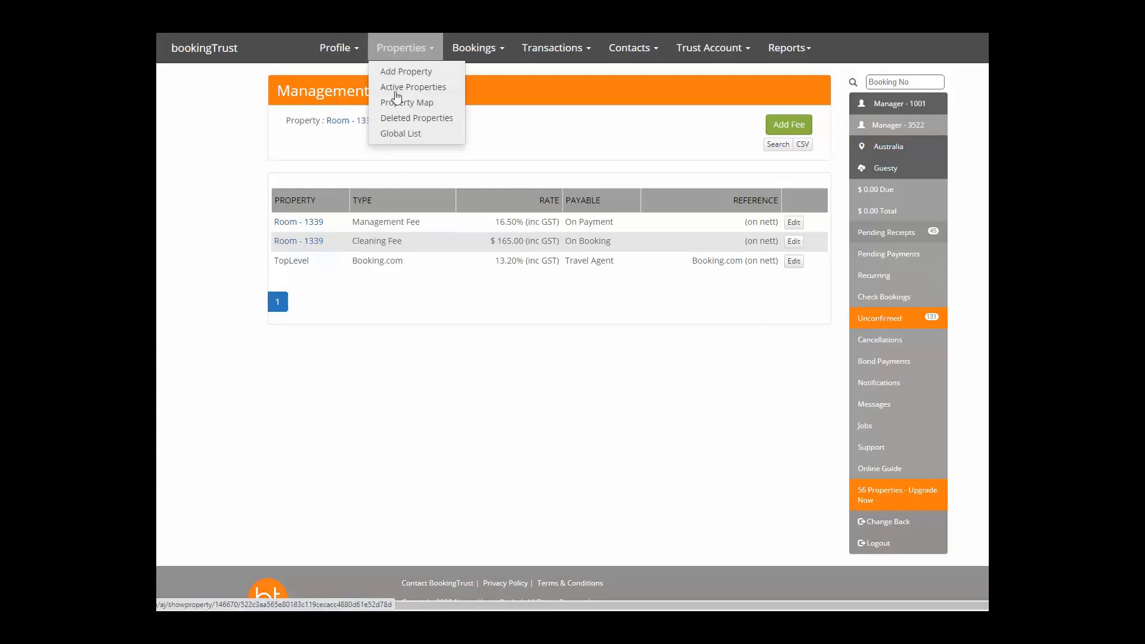
Change Room 1323's Cleaning Fee rate from 154.00 to 135, save, and reopen it for review.
left_click(401, 48)
left_click(398, 90)
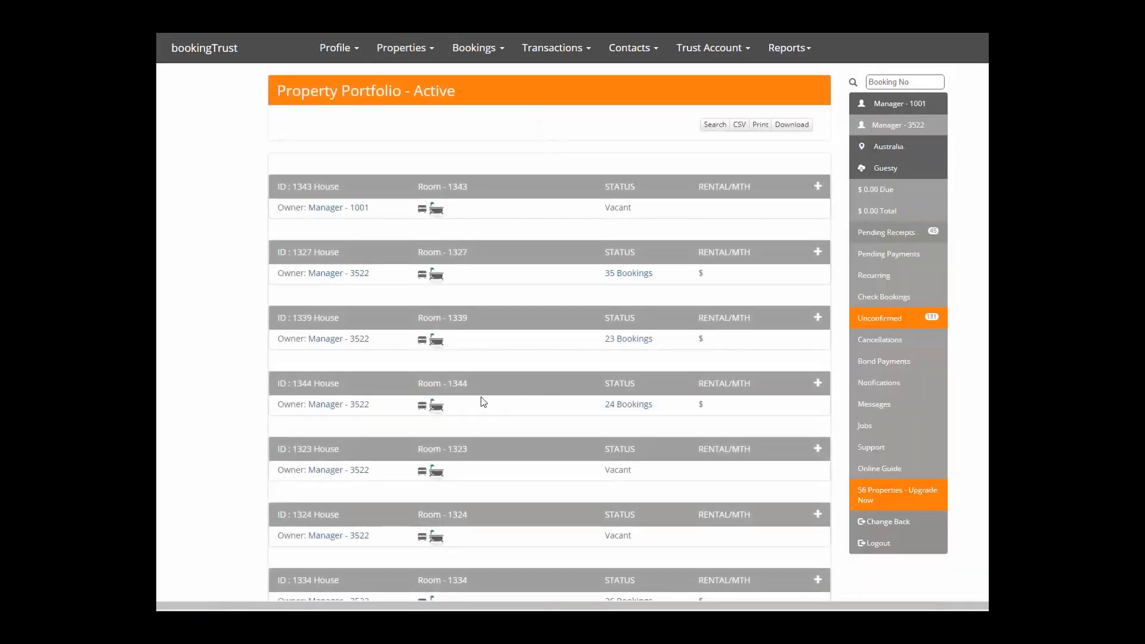
left_click(817, 448)
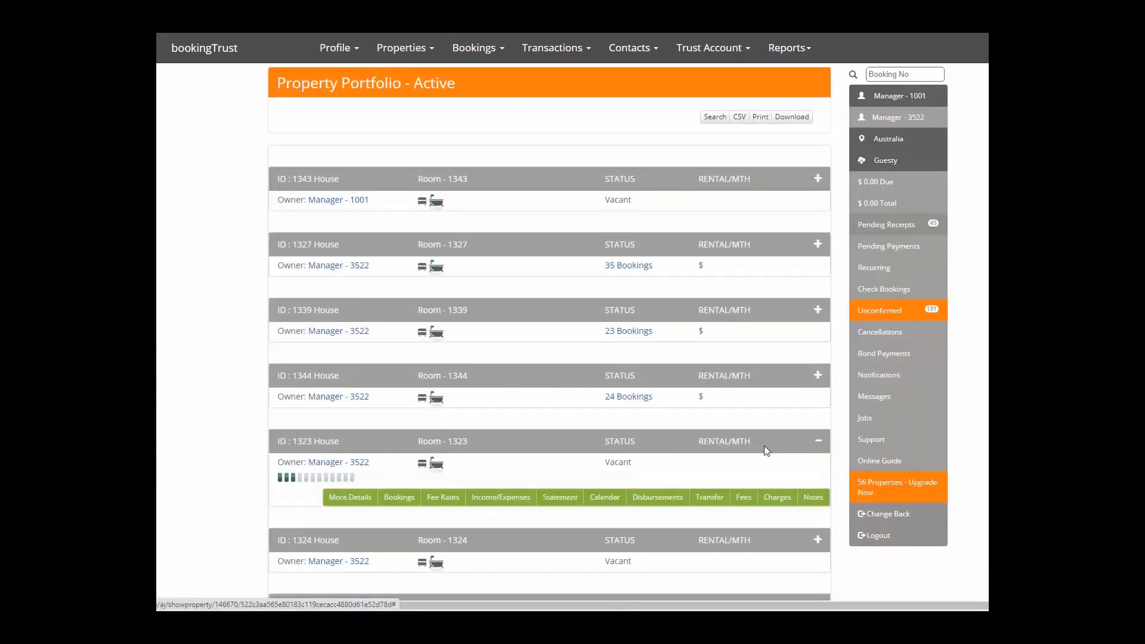
scroll(764, 445, "down", 3)
left_click(442, 368)
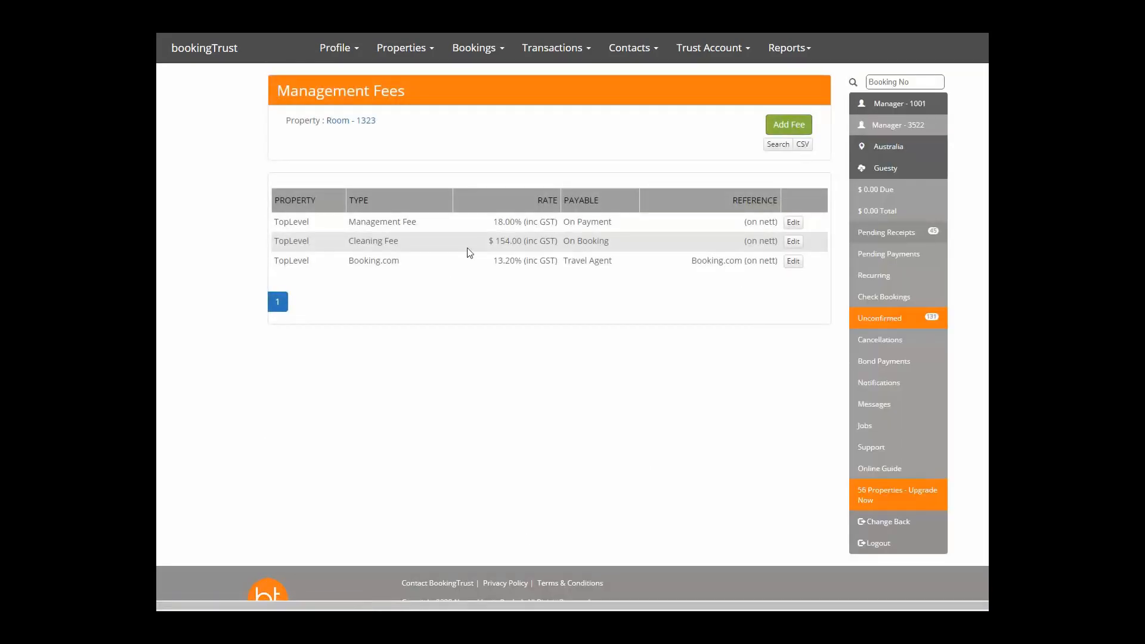
left_click(793, 242)
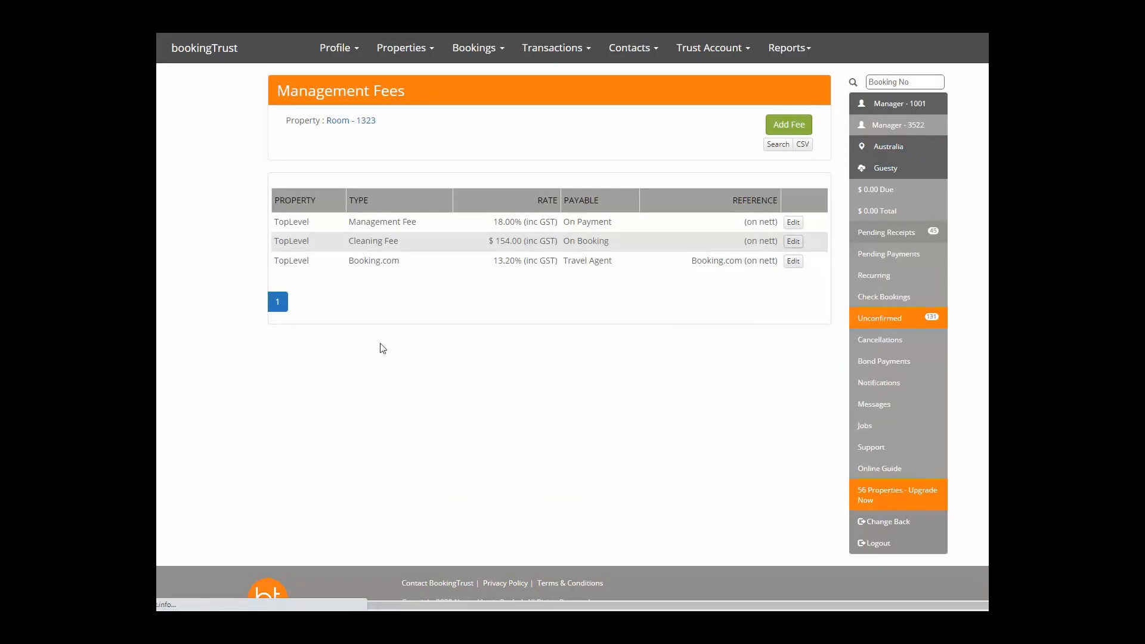
double_click(340, 176)
type("135")
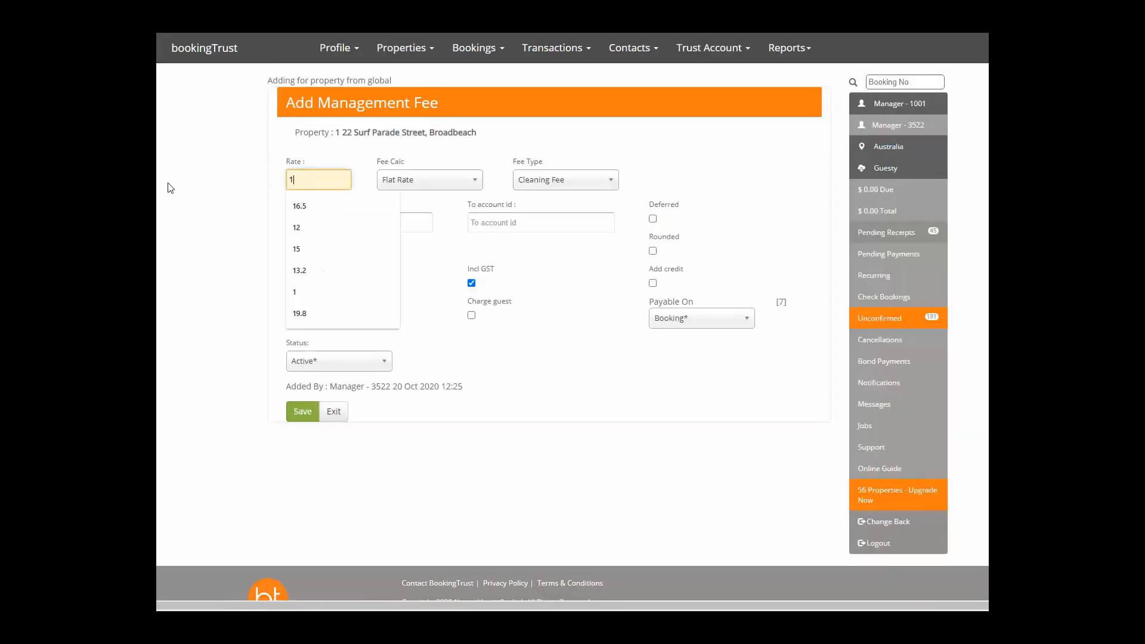
left_click(293, 410)
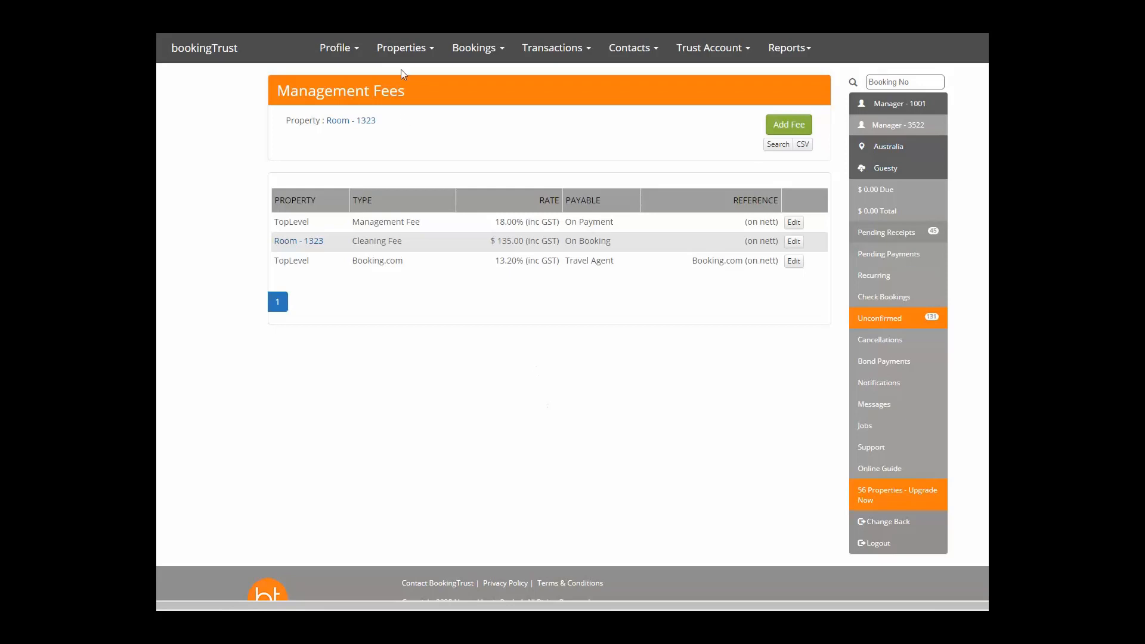
left_click(793, 241)
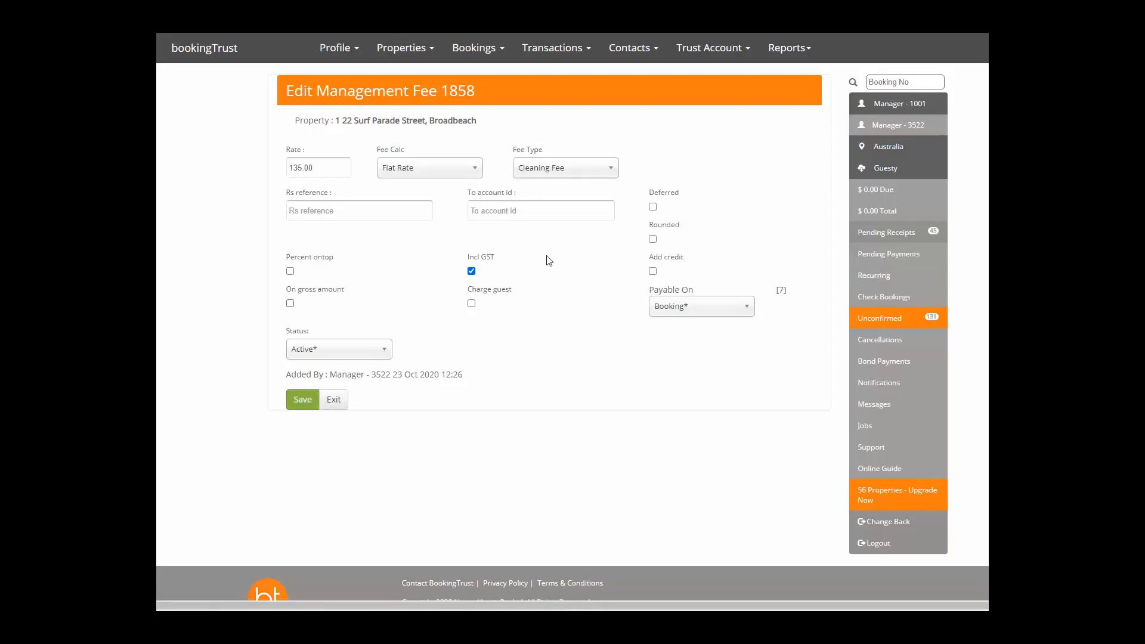
Start a new Owner/Landlord contact and enter the contact's e-mail address.
left_click(630, 47)
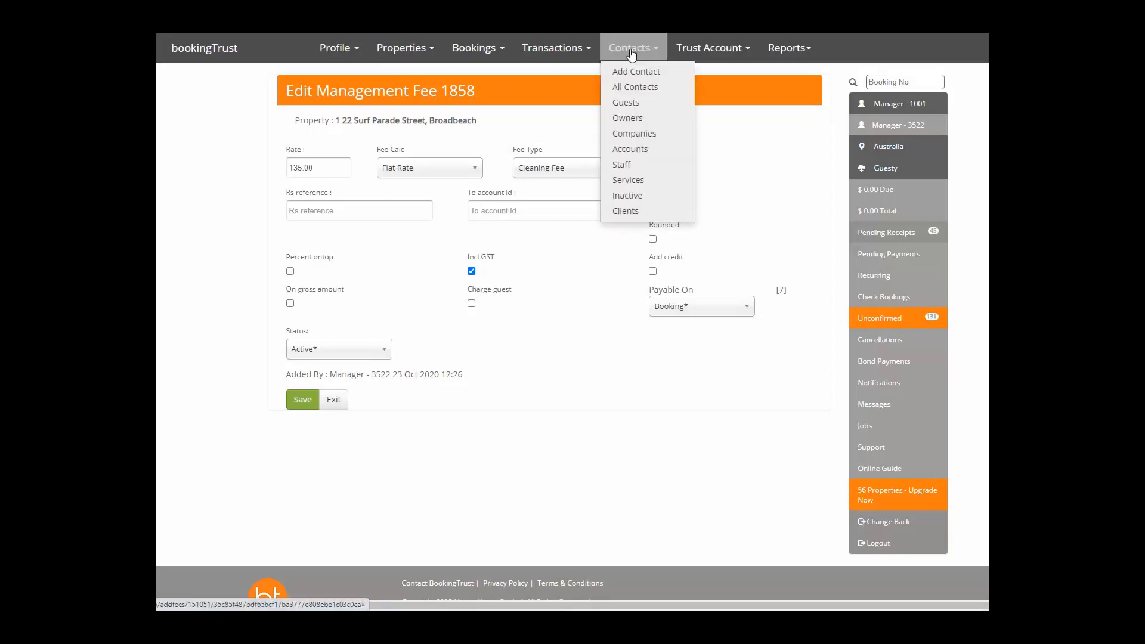
left_click(633, 71)
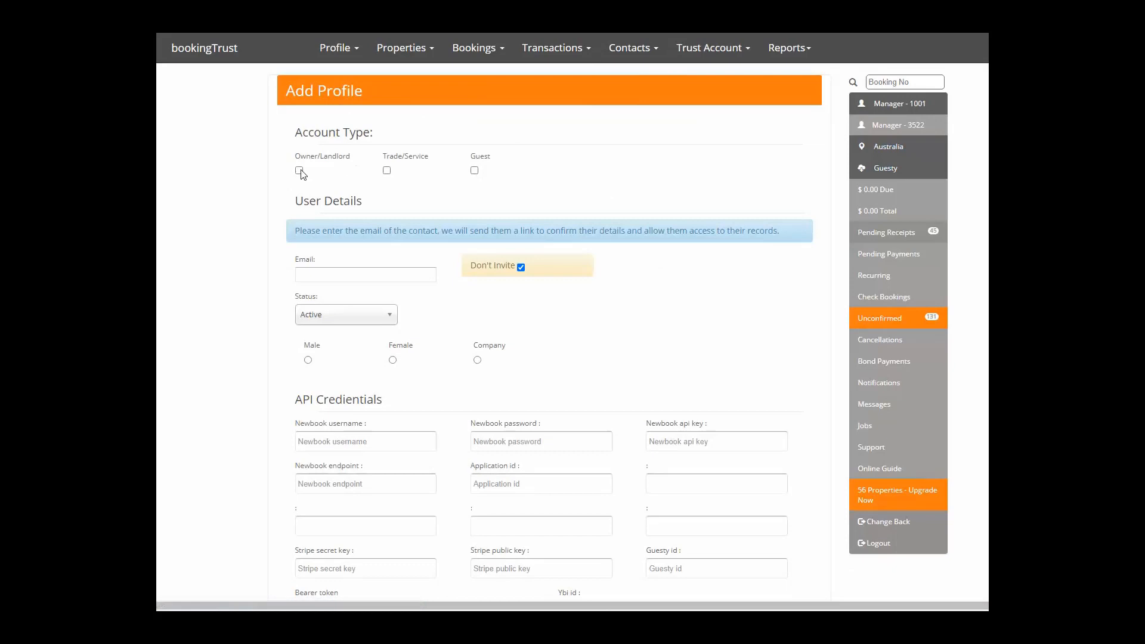
left_click(299, 171)
left_click(350, 276)
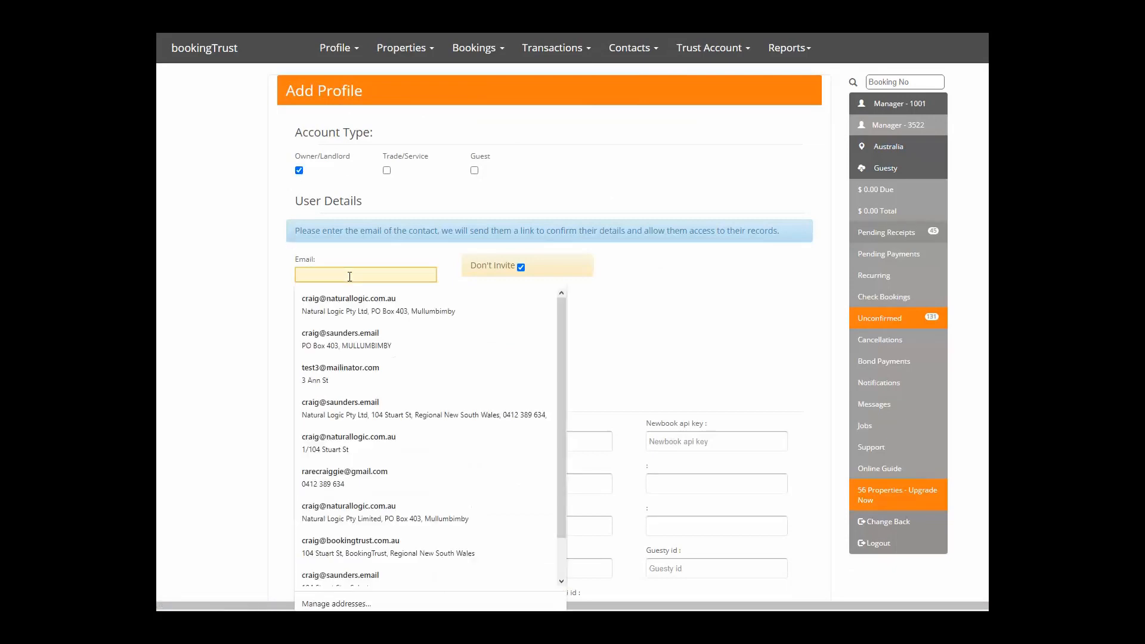
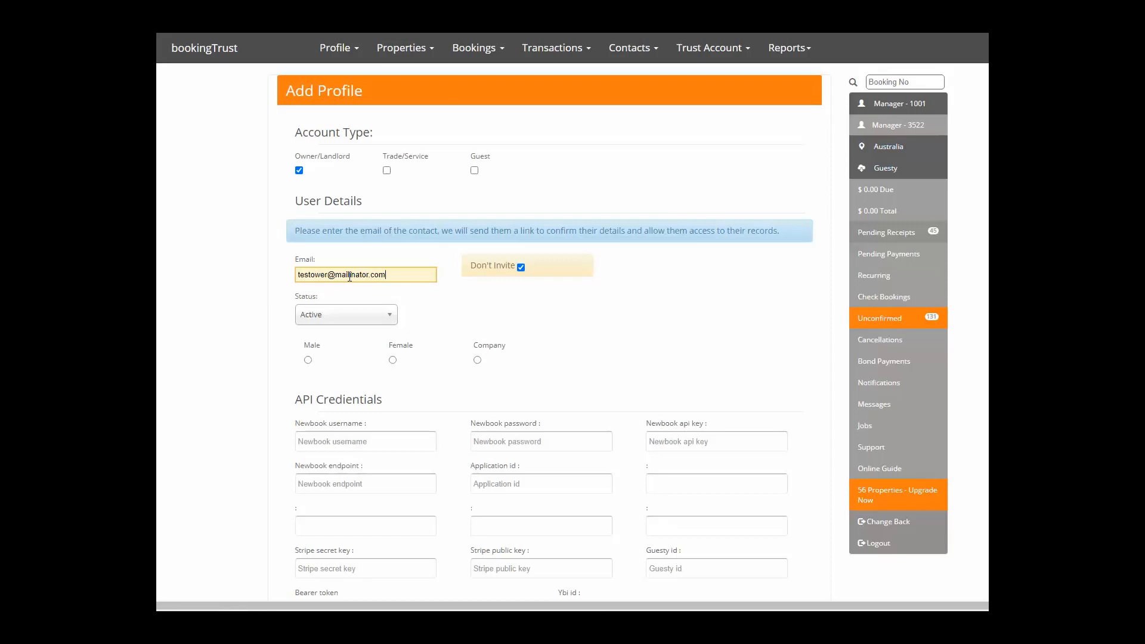
key("Tab")
scroll(380, 379, "down", 2)
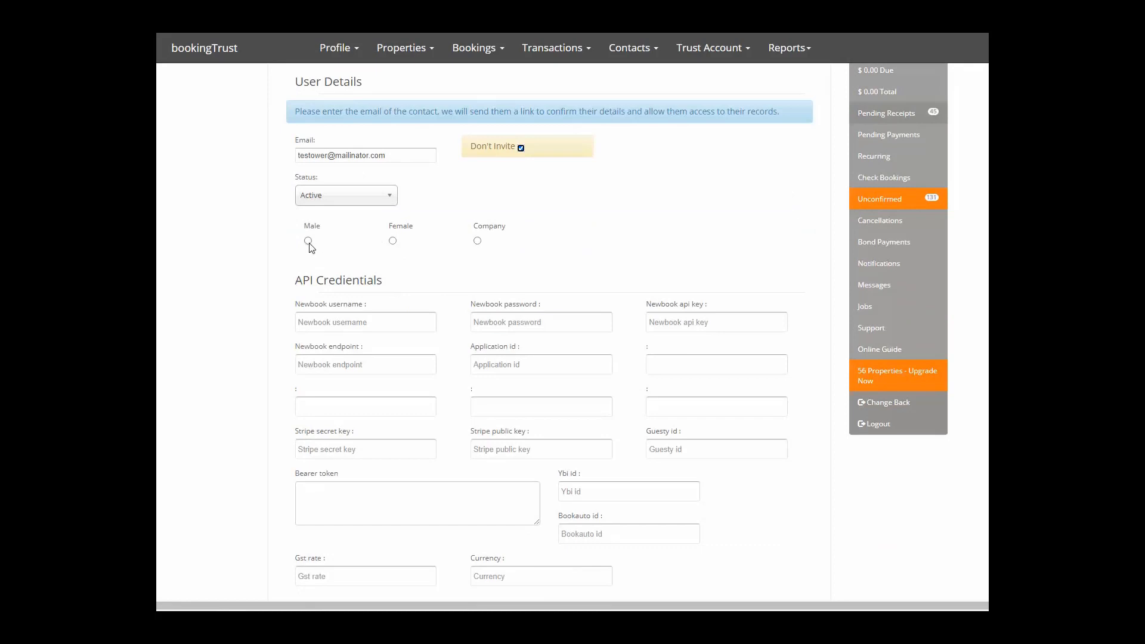
left_click(393, 242)
scroll(382, 316, "down", 3)
scroll(370, 289, "up", 3)
scroll(358, 322, "down", 1)
scroll(455, 315, "down", 3)
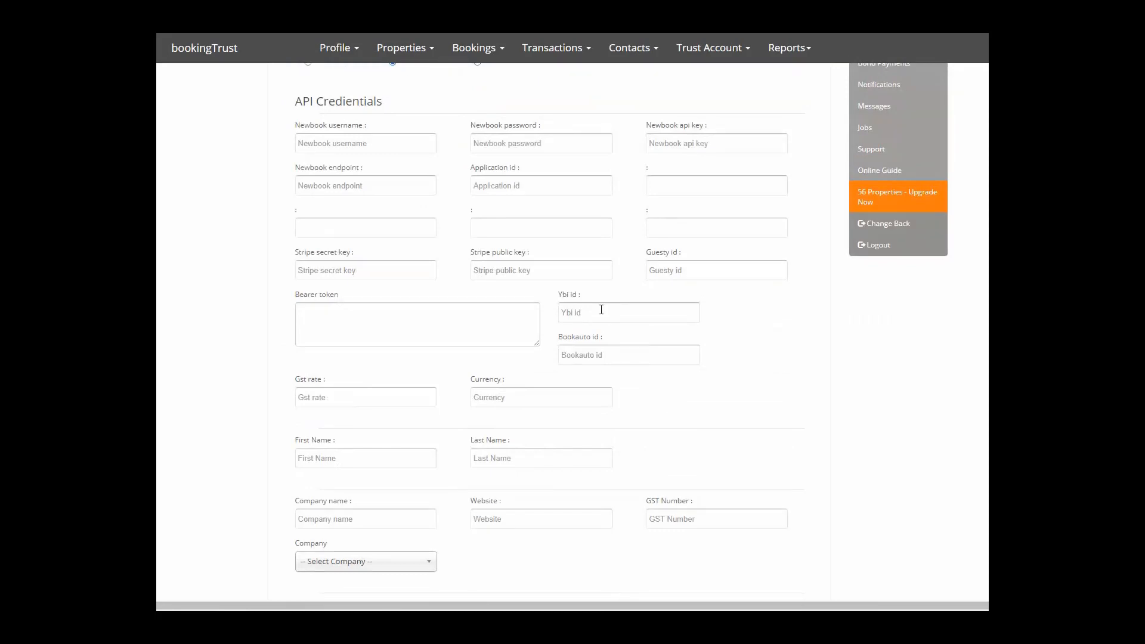
scroll(601, 309, "down", 3)
scroll(319, 298, "down", 1)
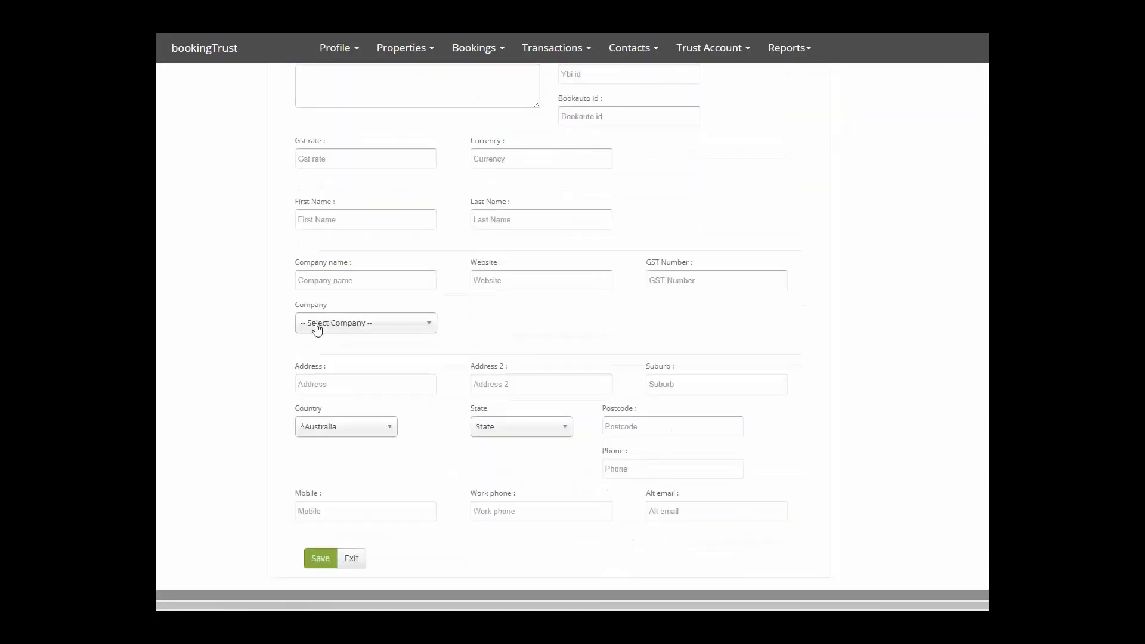
Fill in the owner's first name and last name.
left_click(344, 218)
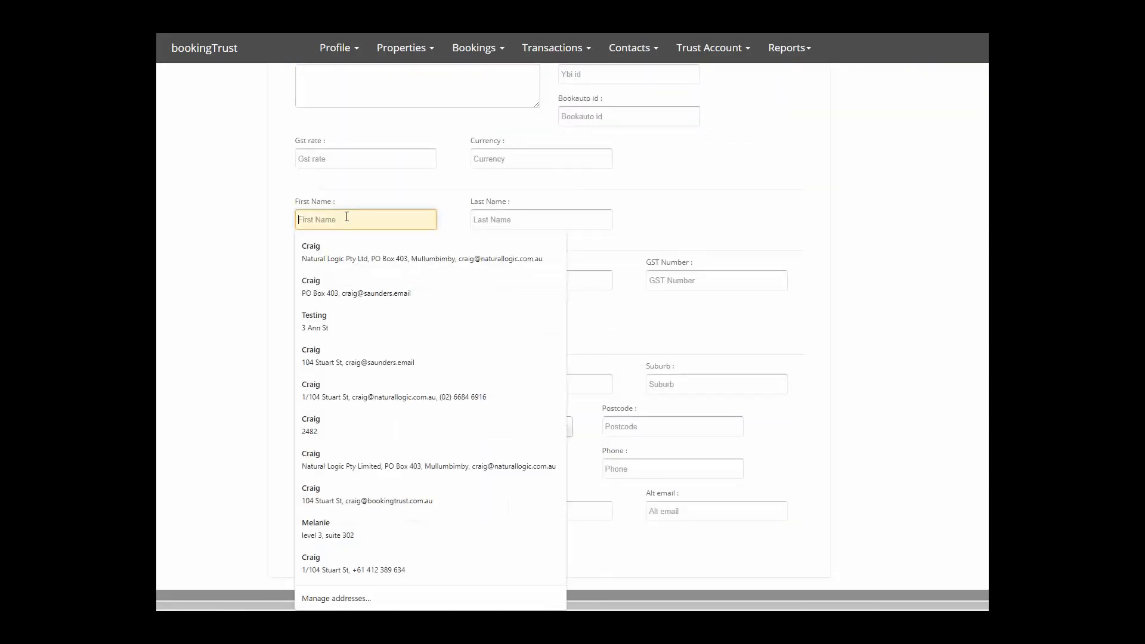
type("Tes")
key("BackSpace")
key("BackSpace")
key("BackSpace")
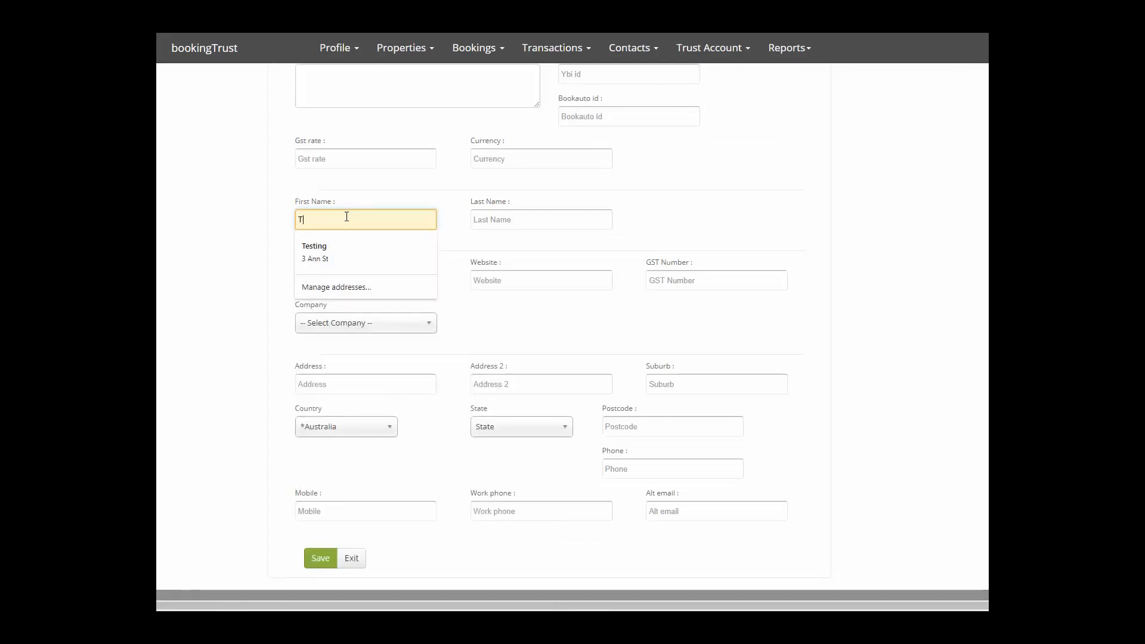
key("Tab")
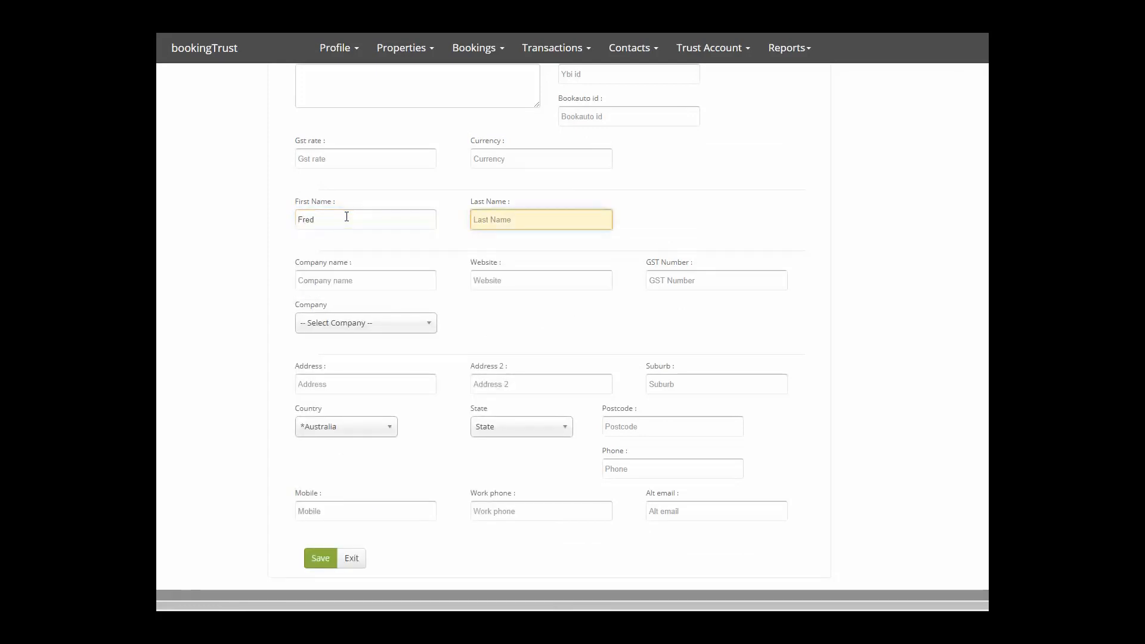
key("Tab")
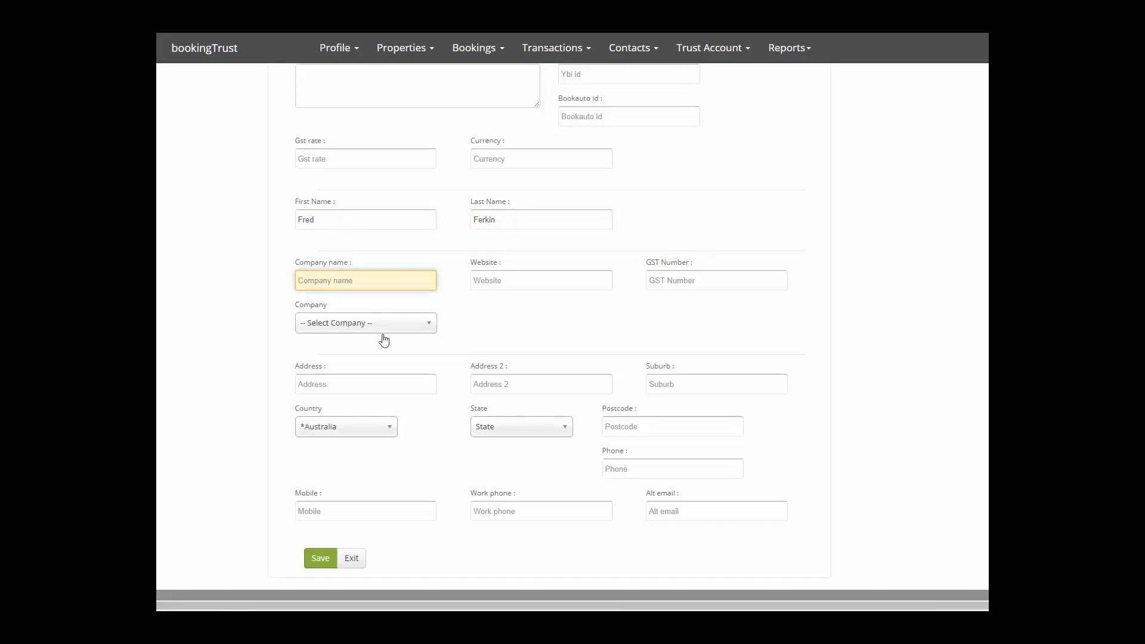
Dismiss the address autofill suggestions and save the new owner contact.
left_click(340, 387)
left_click(549, 386)
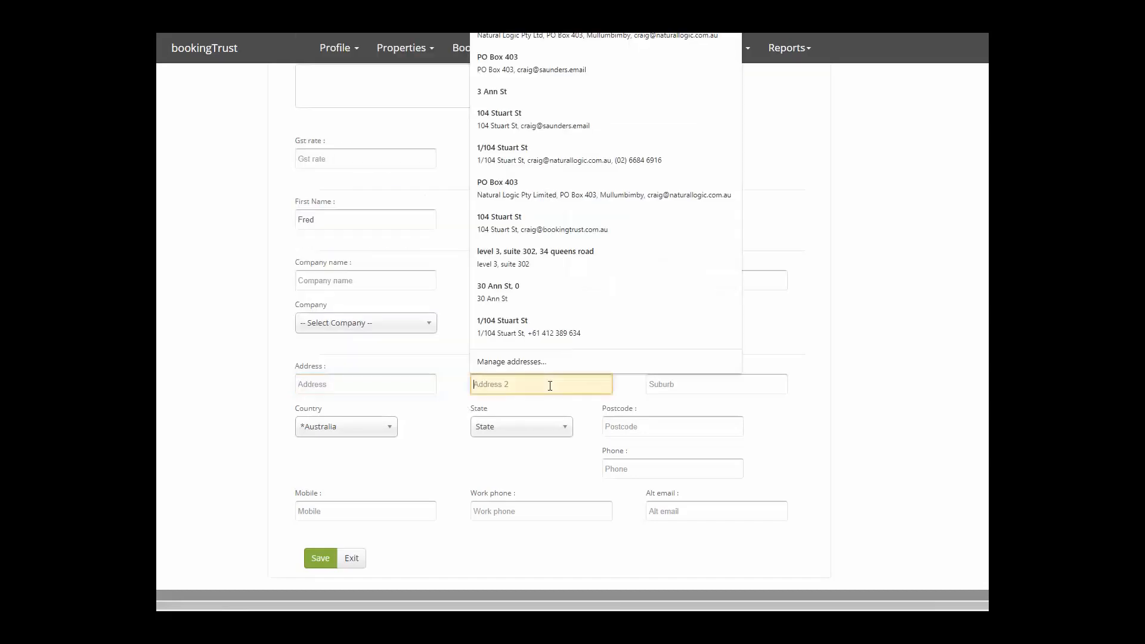
left_click(676, 387)
left_click(377, 475)
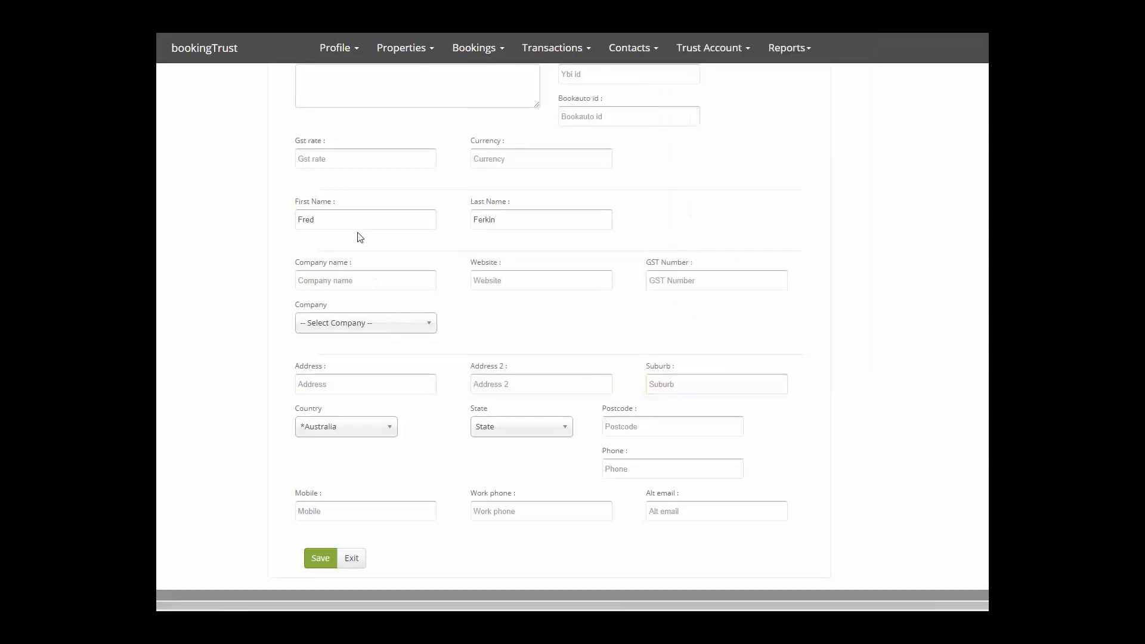
scroll(342, 171, "up", 3)
scroll(350, 268, "down", 5)
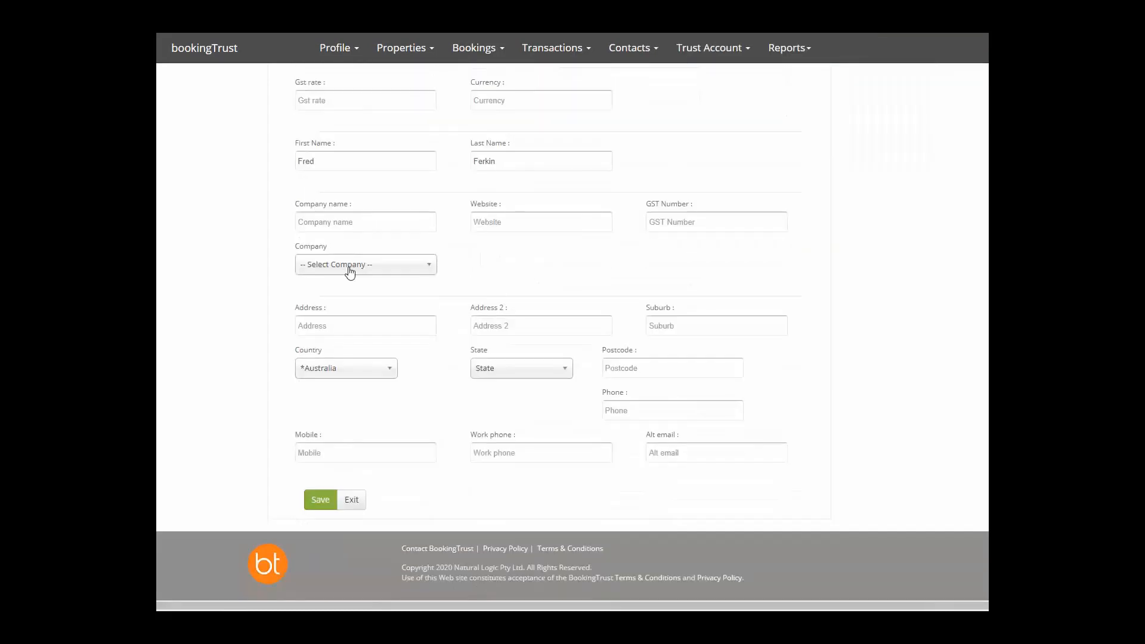
left_click(320, 499)
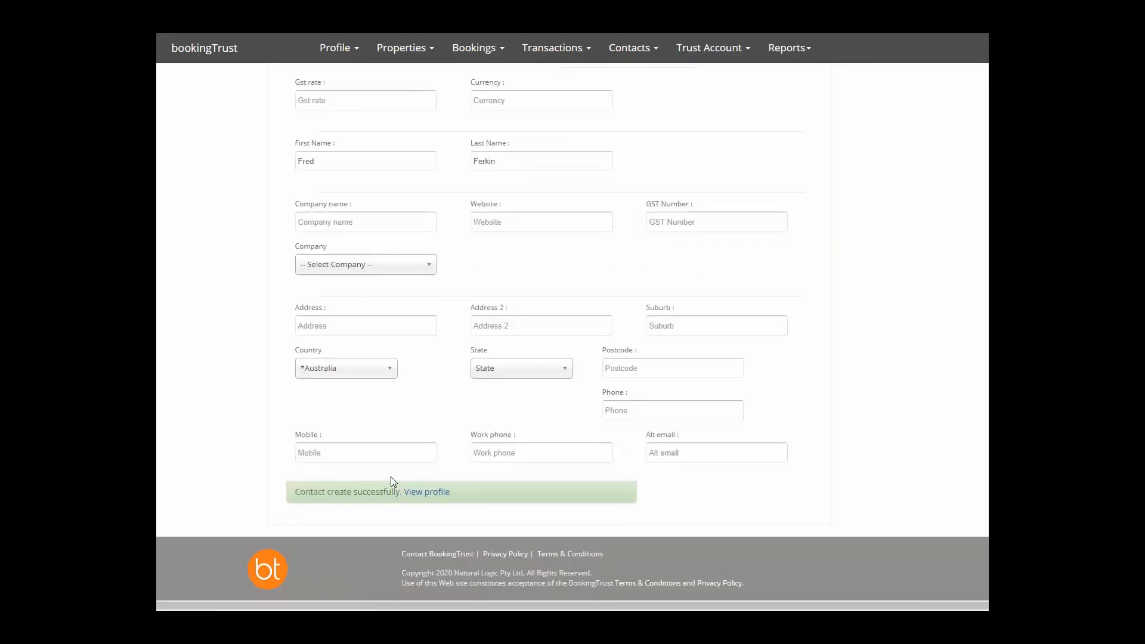
Start a new bank account from the Bank tab of the owner's profile.
left_click(427, 492)
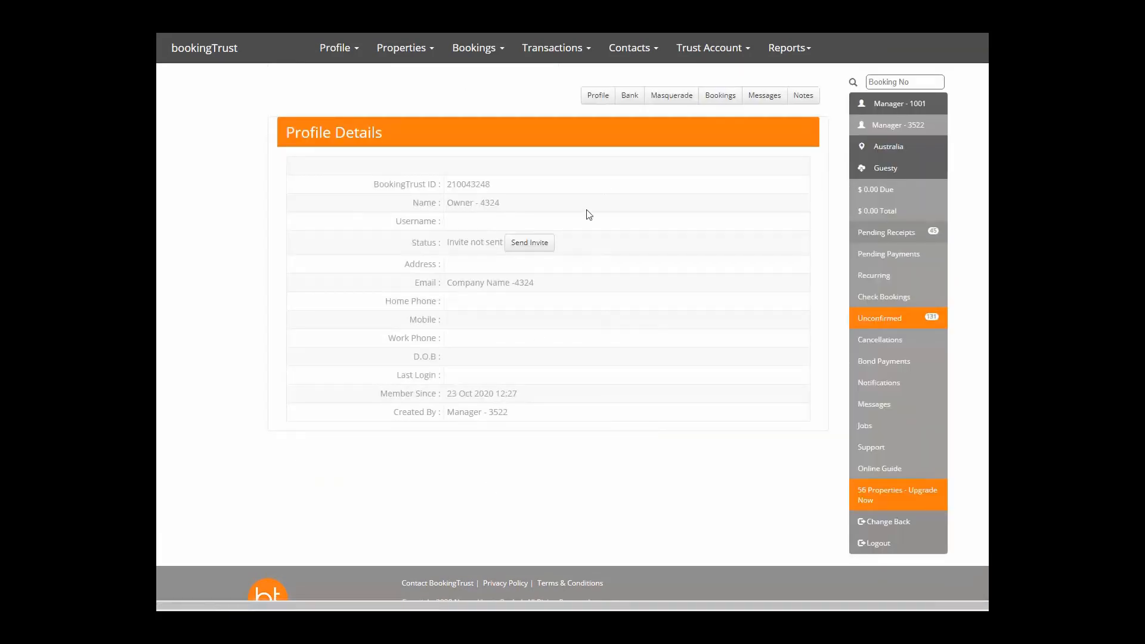
left_click(630, 98)
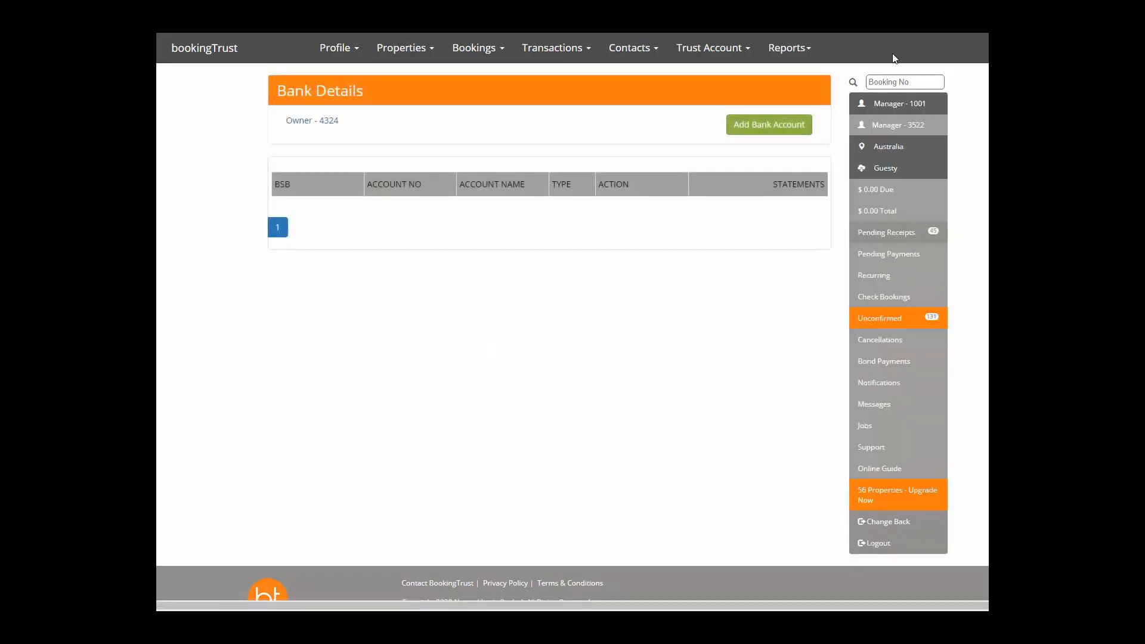
left_click(769, 125)
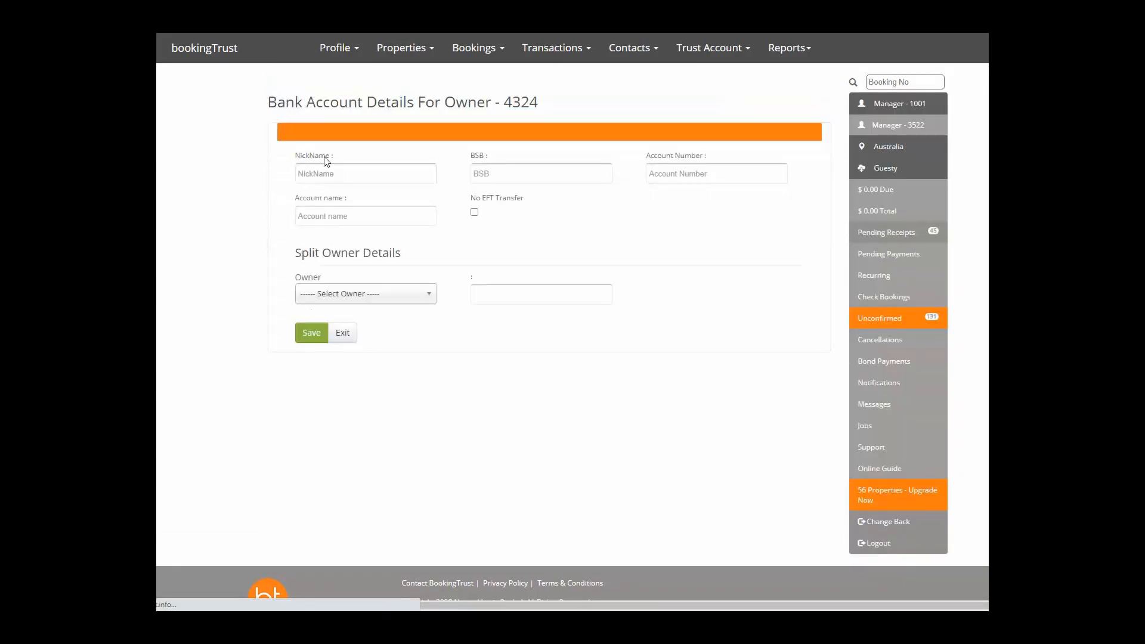
Enter the nickname, BSB, account number and account name, then save the owner's bank account.
left_click(326, 174)
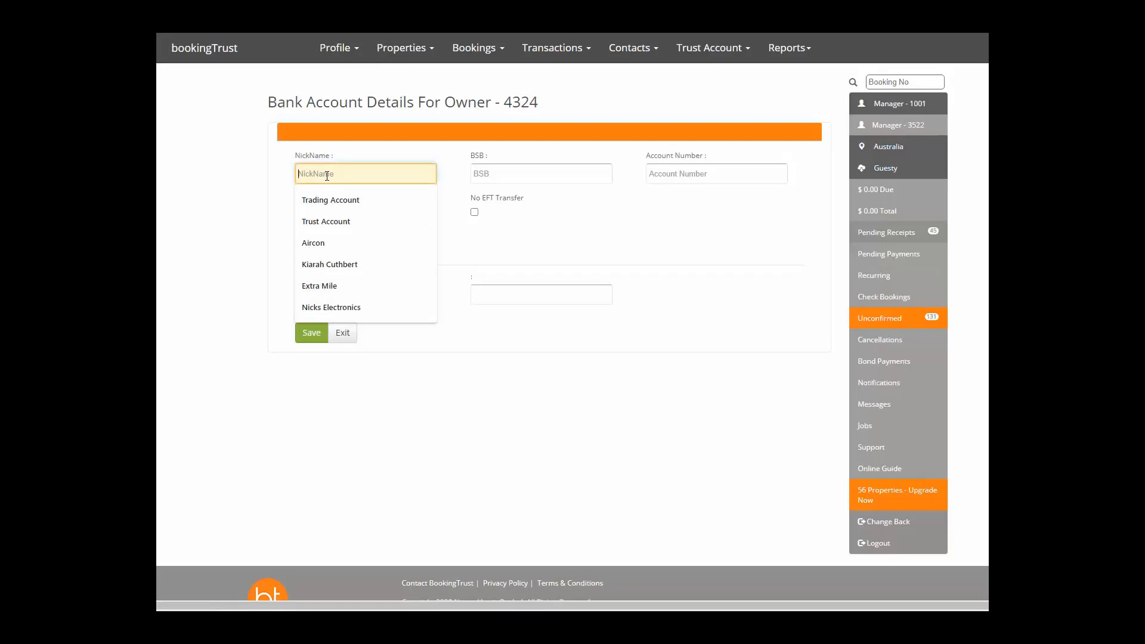
type("Fere")
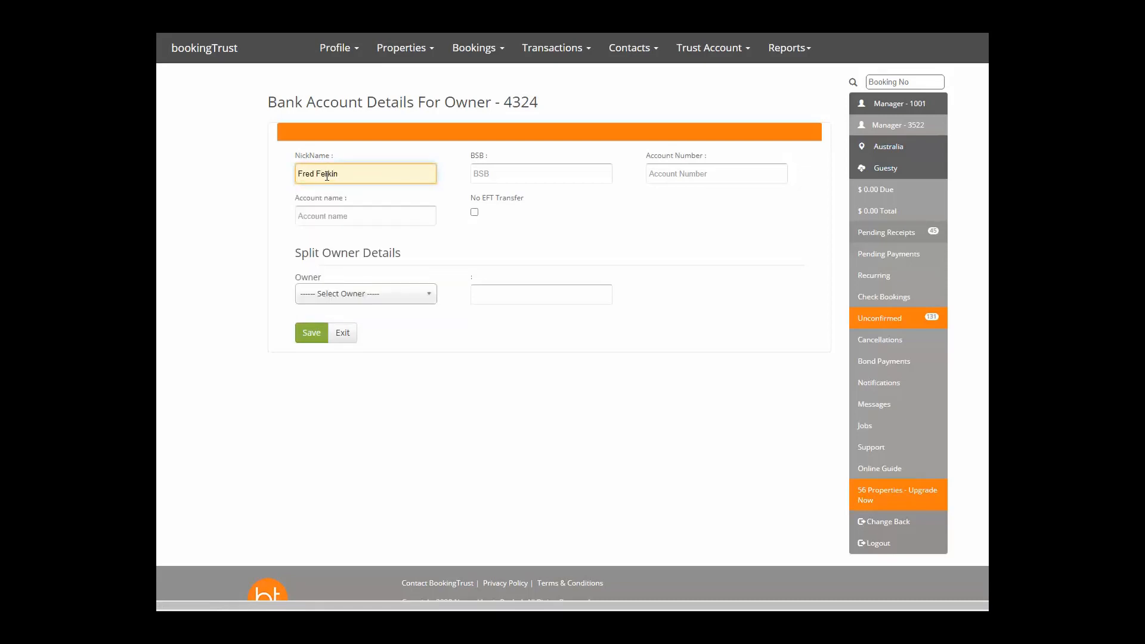
key("Tab")
type("3")
key("Tab")
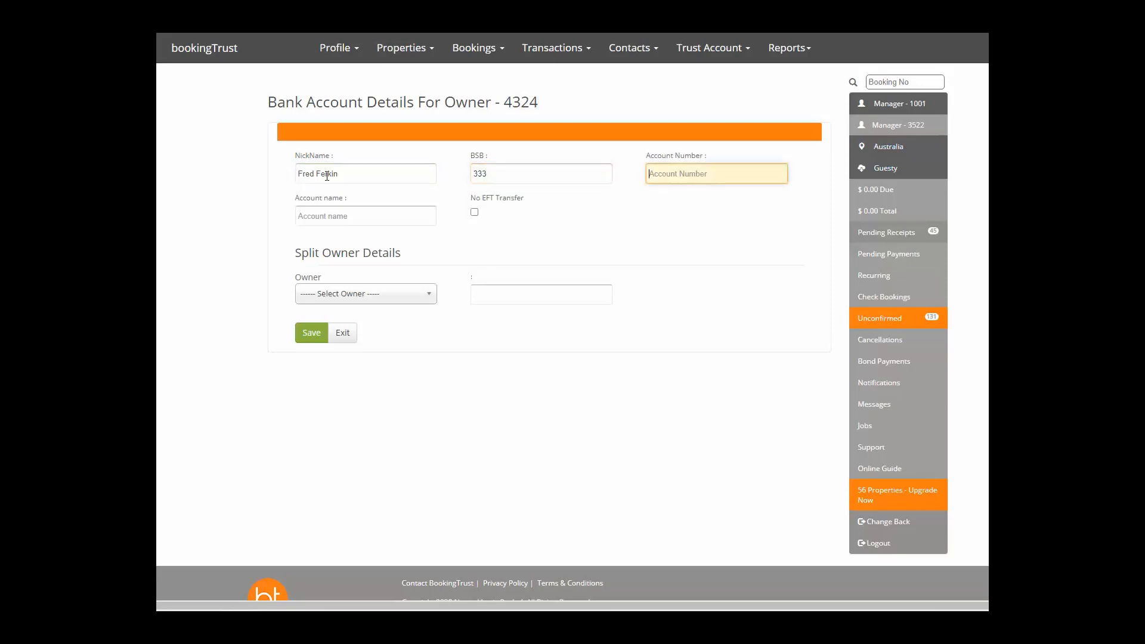
type("23424")
key("Tab")
type("fR")
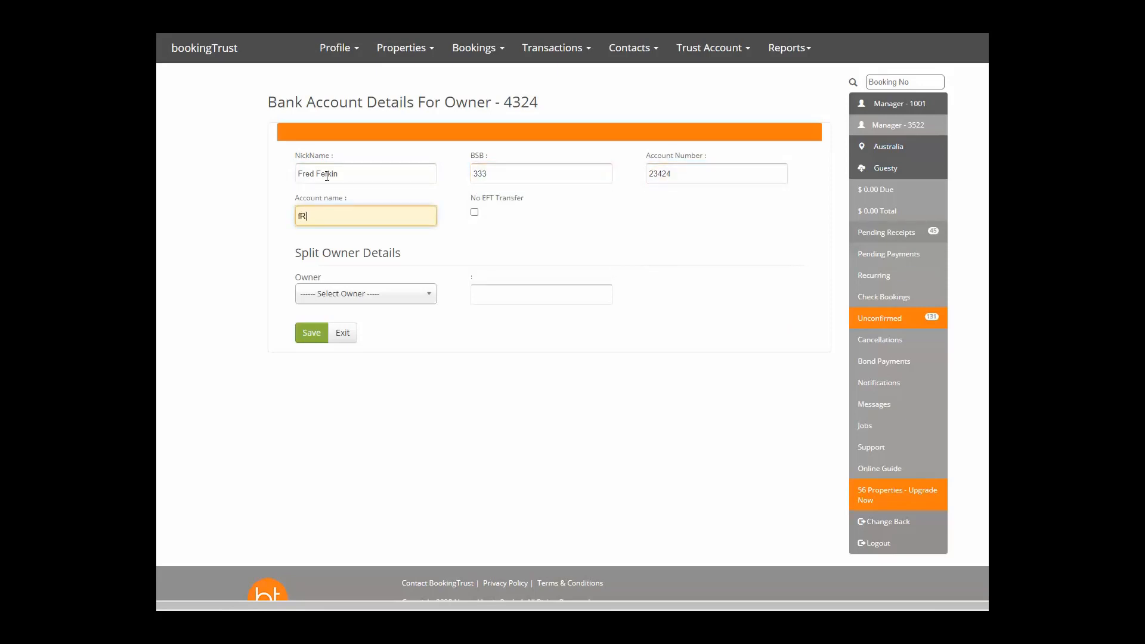
type("ED")
key("BackSpace")
key("BackSpace")
key("BackSpace")
key("BackSpace")
type("Fred")
left_click(310, 336)
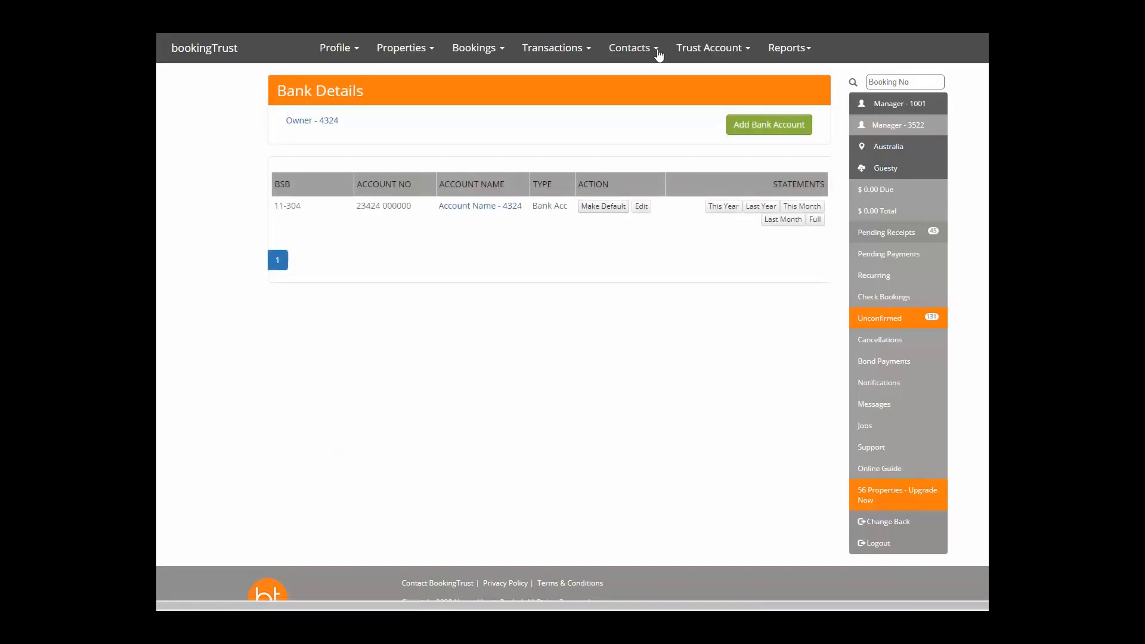
Send the newly added owner an invitation from the Contacts > Owners list.
left_click(651, 49)
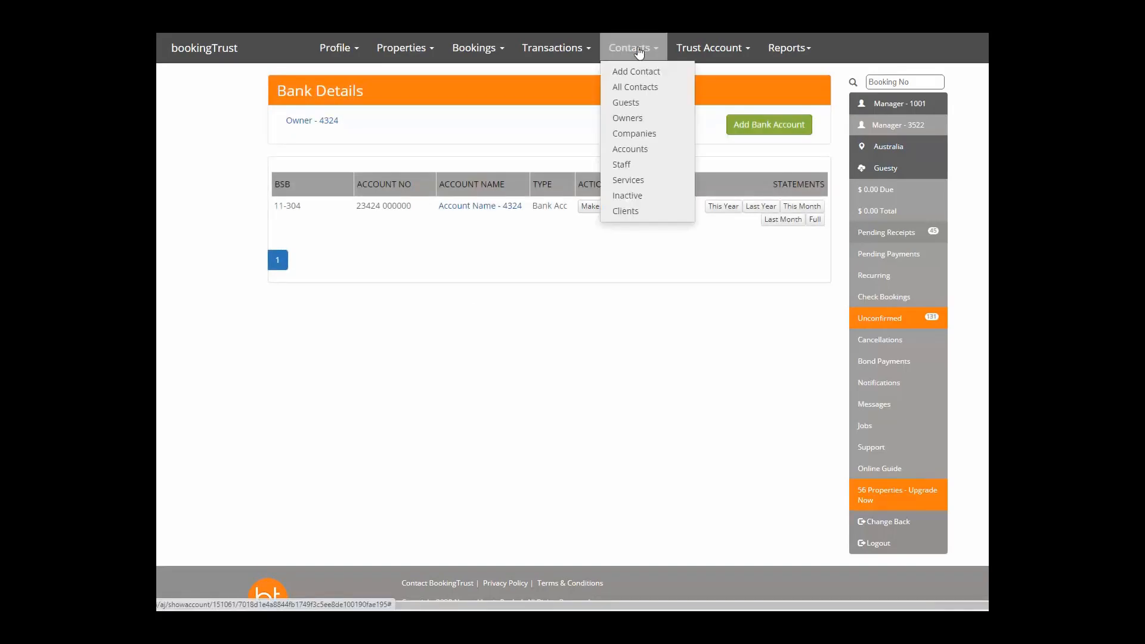
left_click(625, 121)
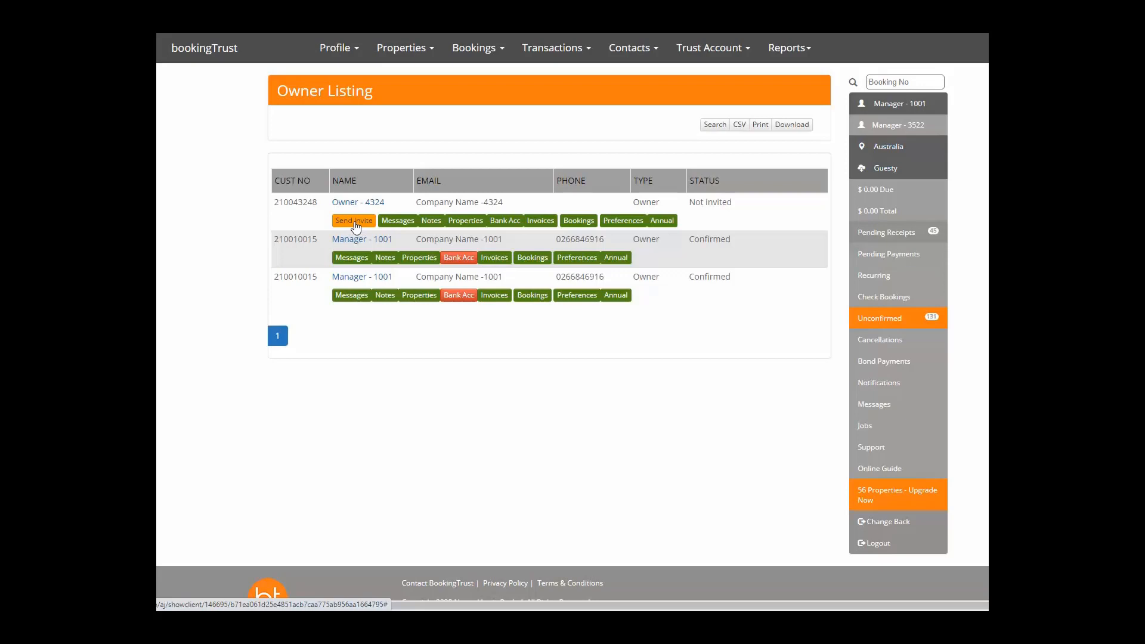
left_click(354, 221)
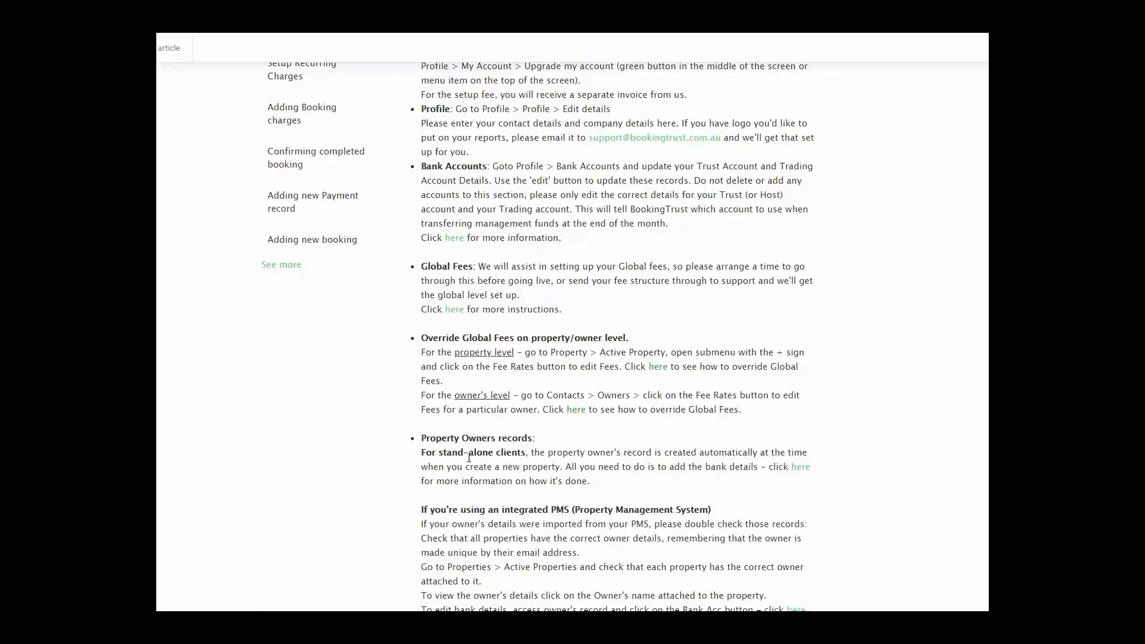
Scroll the guide down to the 'Allocating properties to the owners' section.
scroll(546, 340, "down", 2)
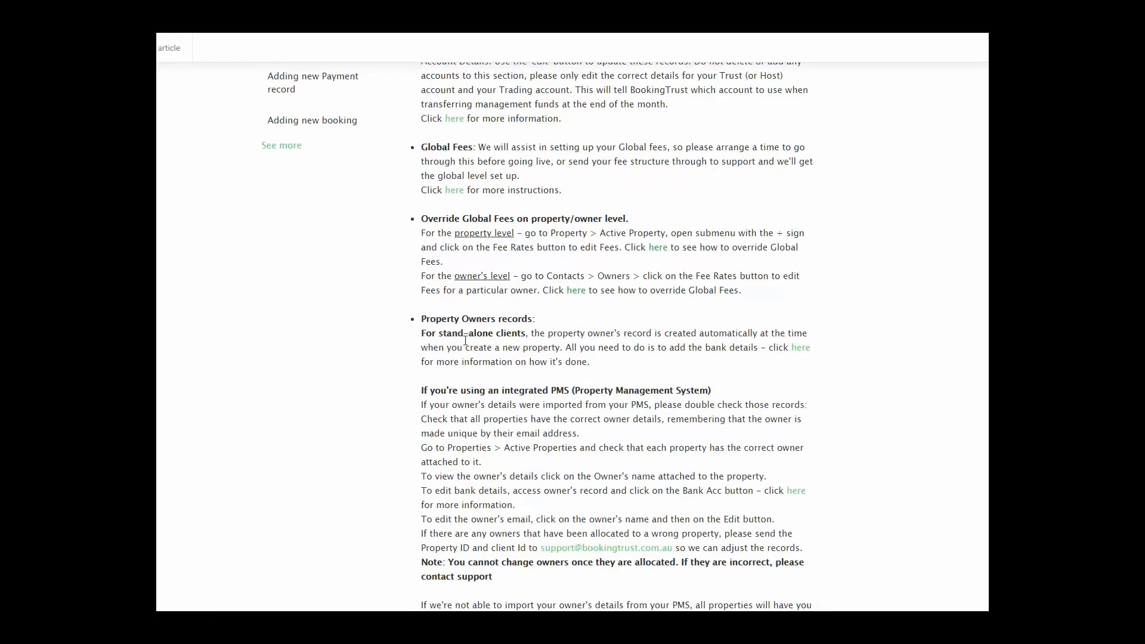
scroll(500, 354, "down", 5)
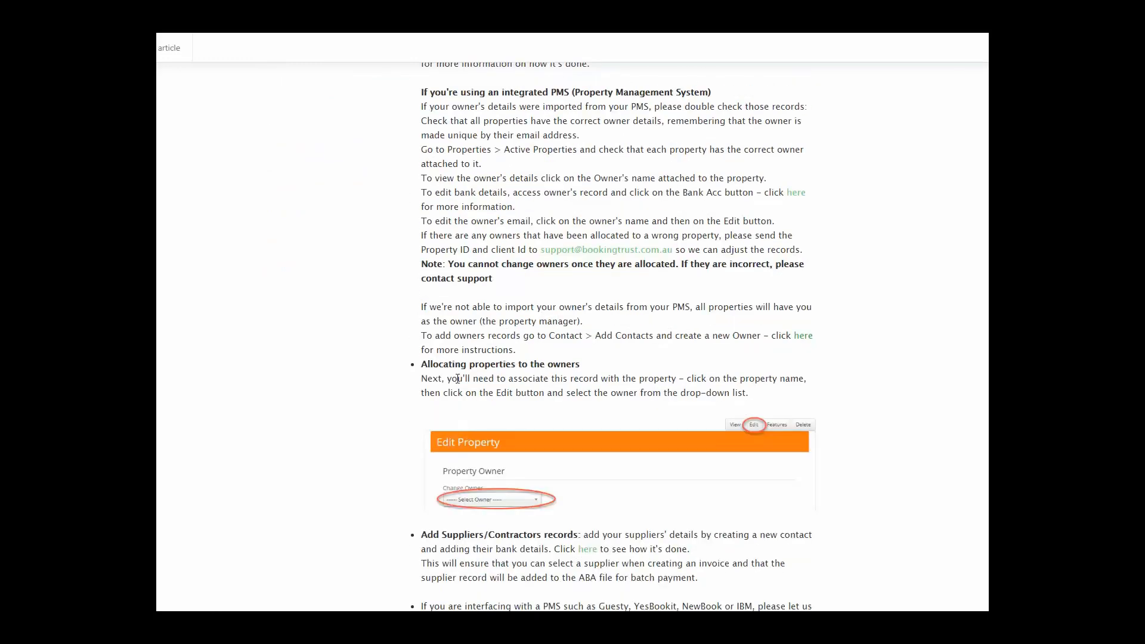
scroll(458, 379, "down", 1)
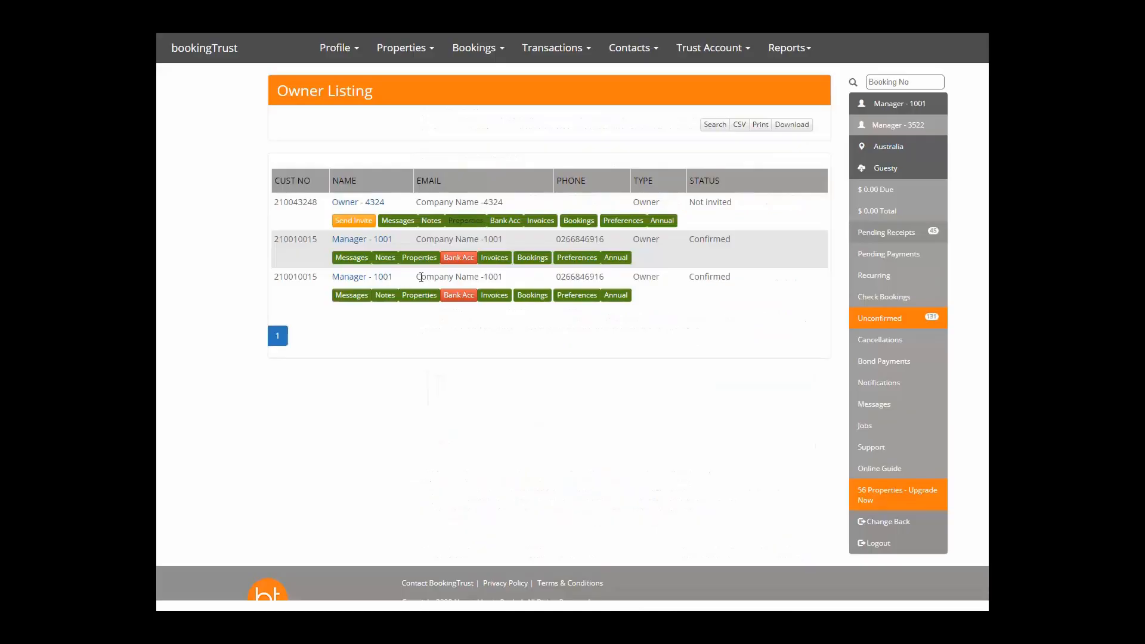
Assign Owner - 4324 to Room - 1327 from Active Properties, save it, and view its details.
left_click(397, 50)
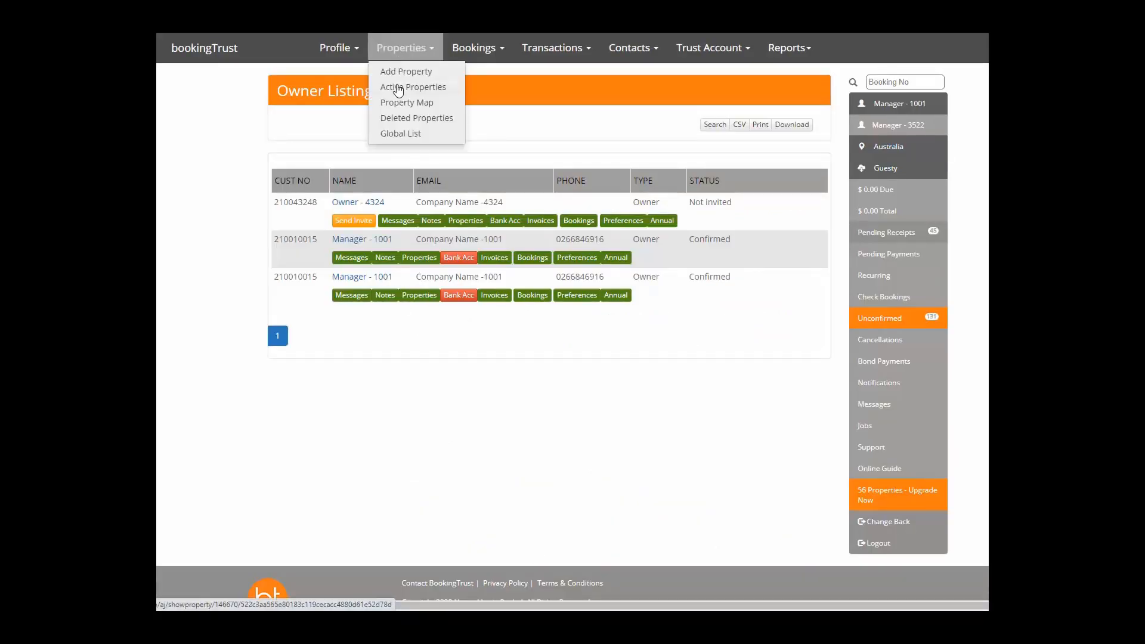
left_click(394, 86)
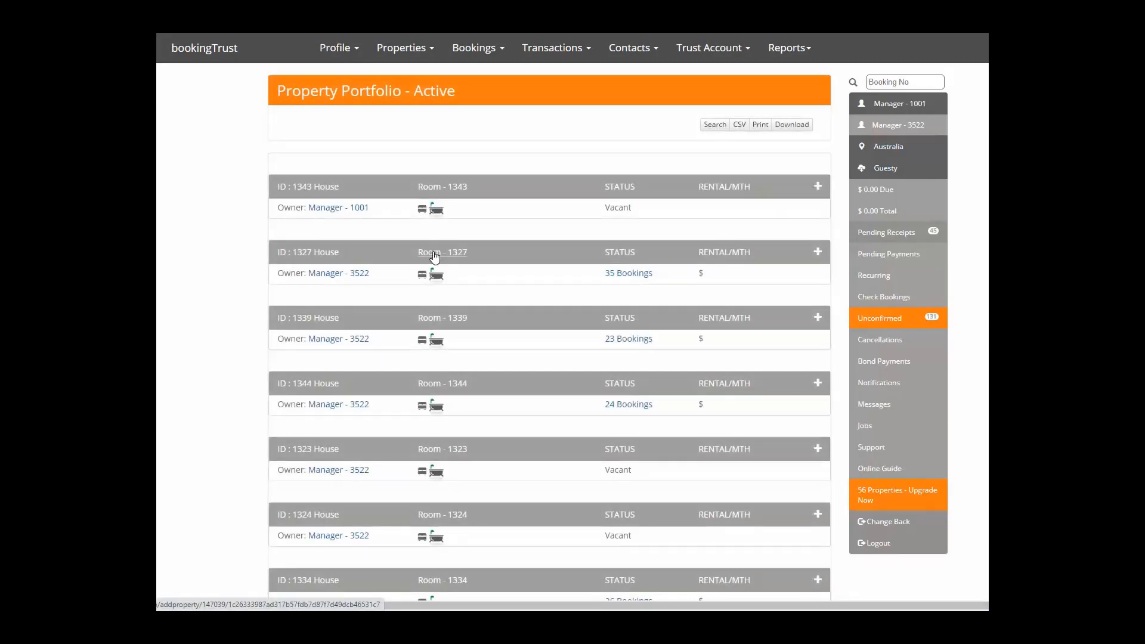
left_click(817, 253)
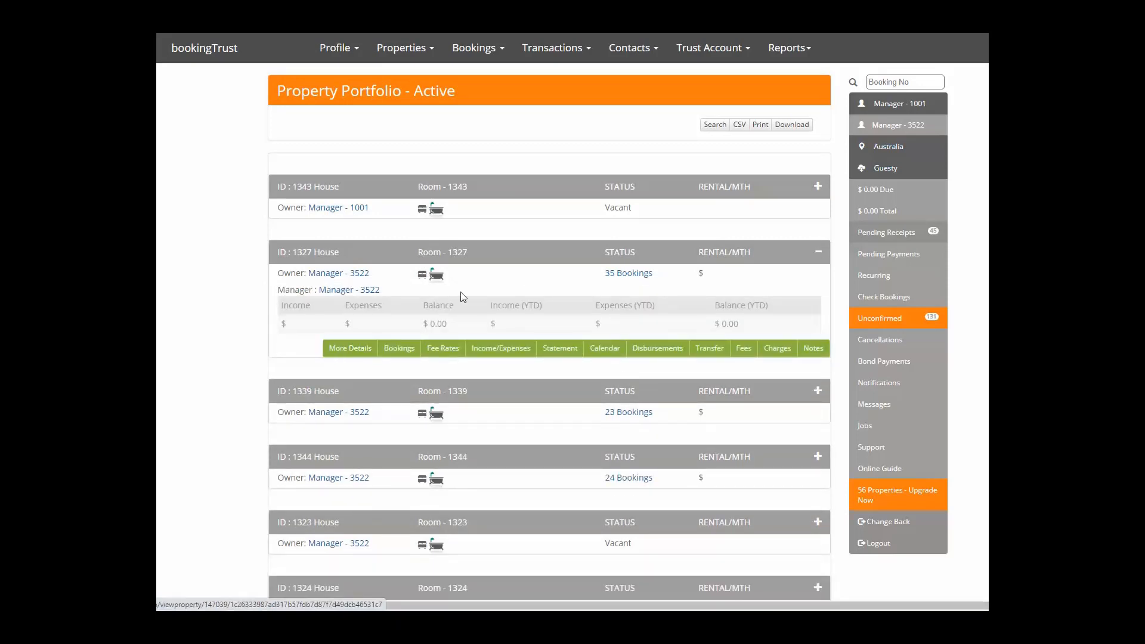
left_click(457, 257)
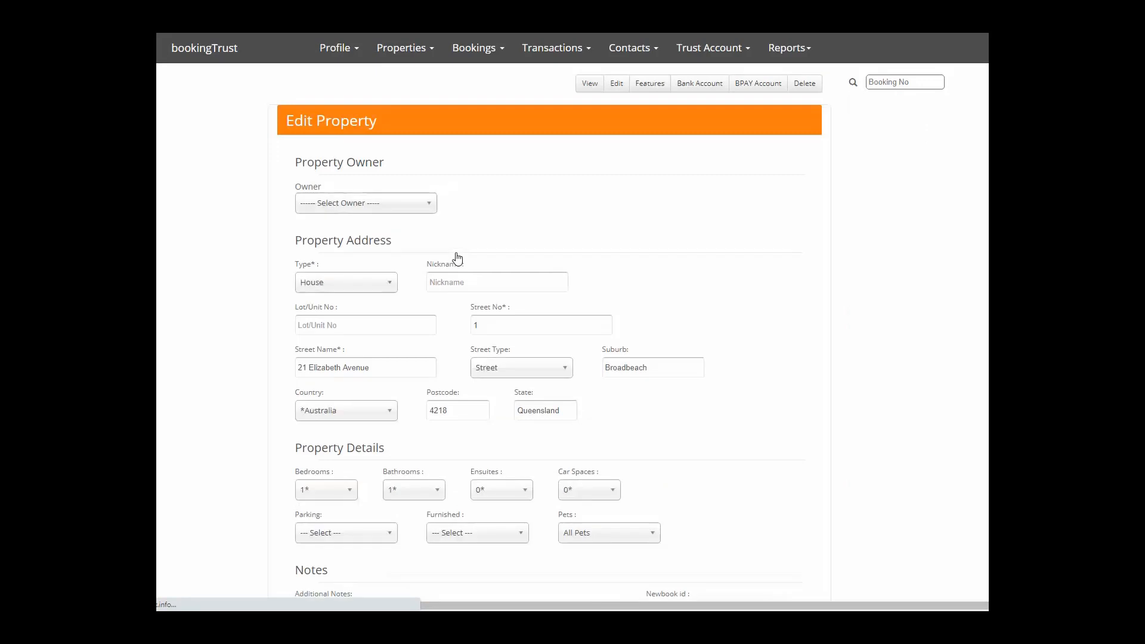
left_click(353, 206)
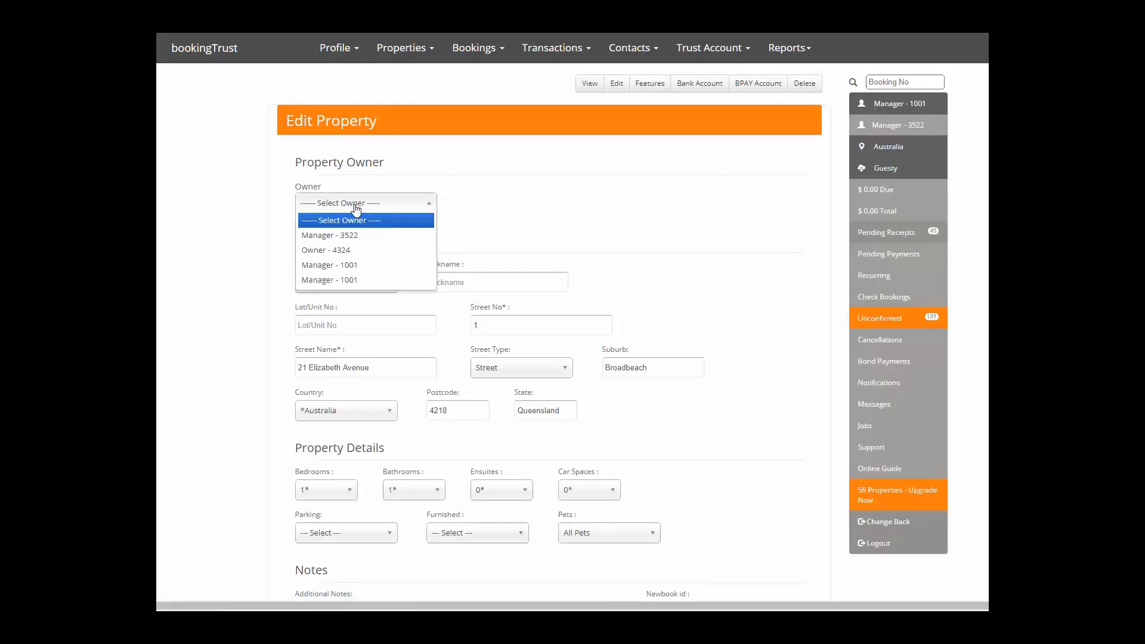
left_click(340, 251)
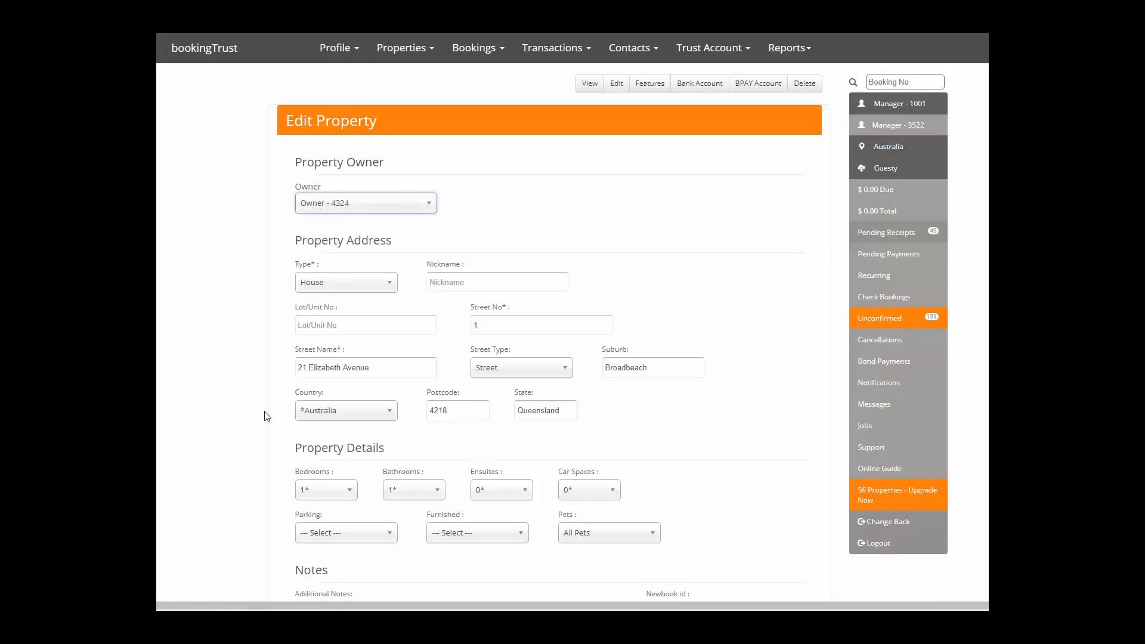
scroll(266, 416, "down", 6)
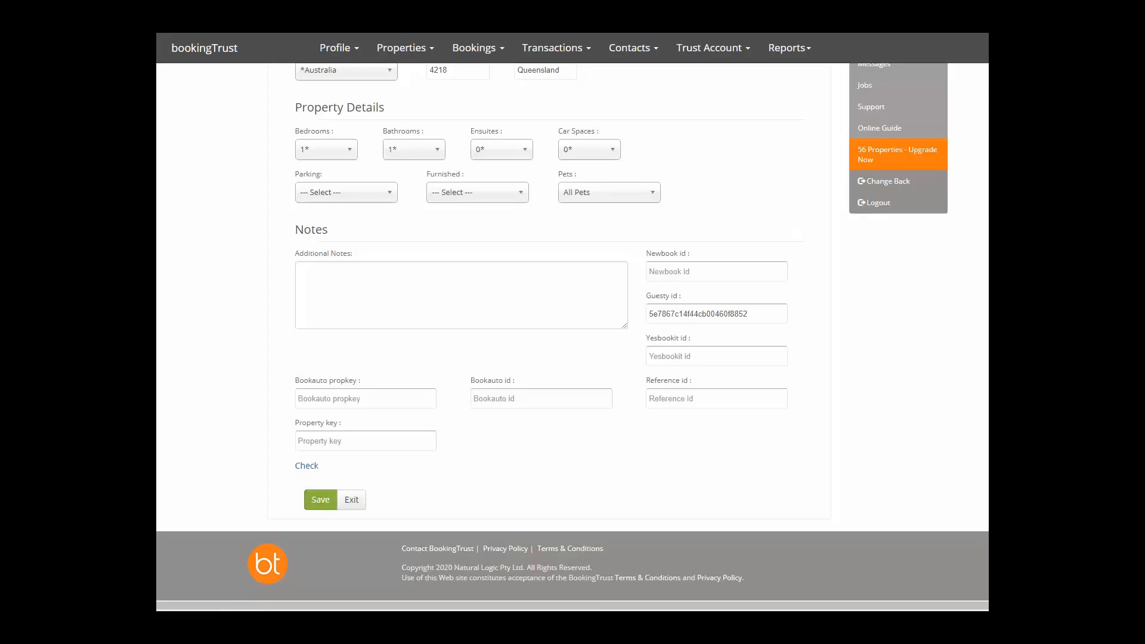
left_click(325, 523)
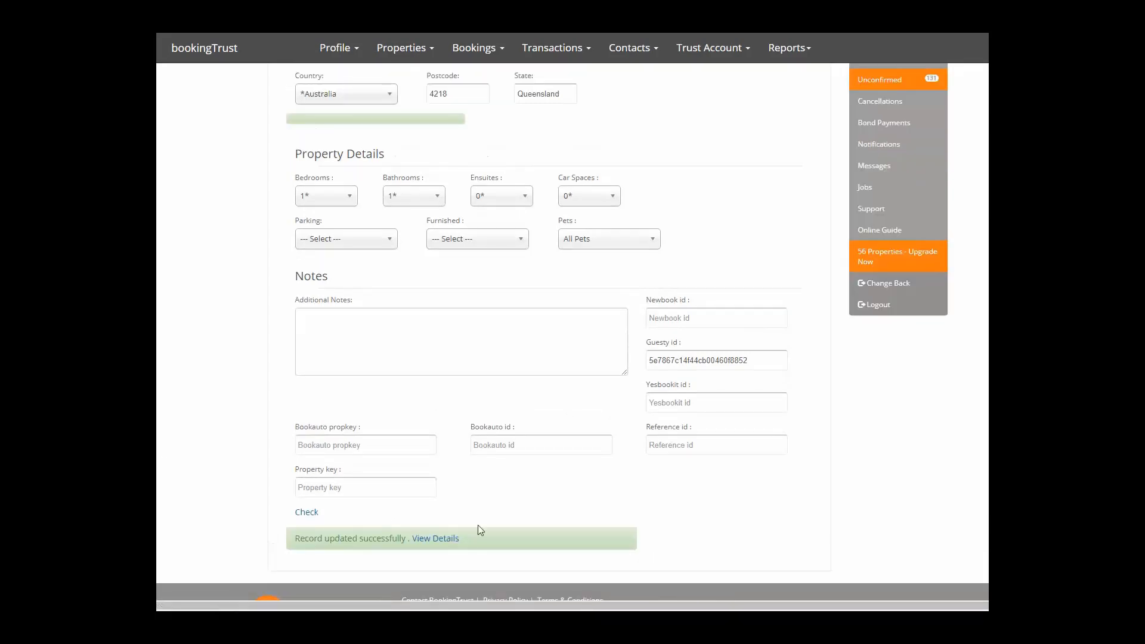
left_click(434, 548)
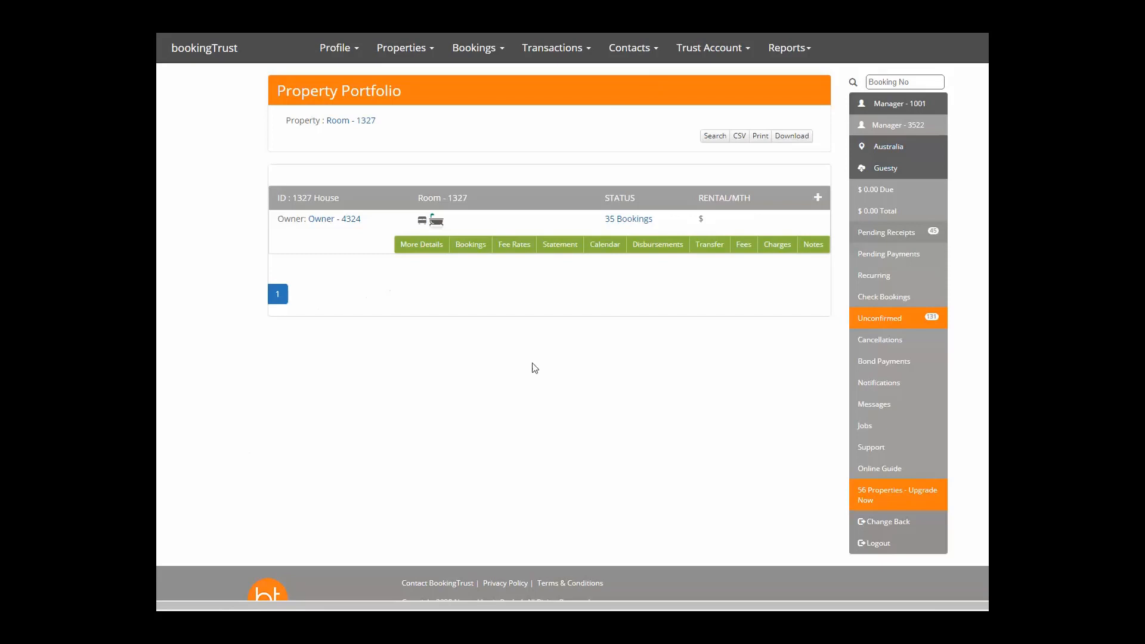
Reopen the Active Properties list and scroll through every property's owner.
left_click(405, 47)
left_click(417, 88)
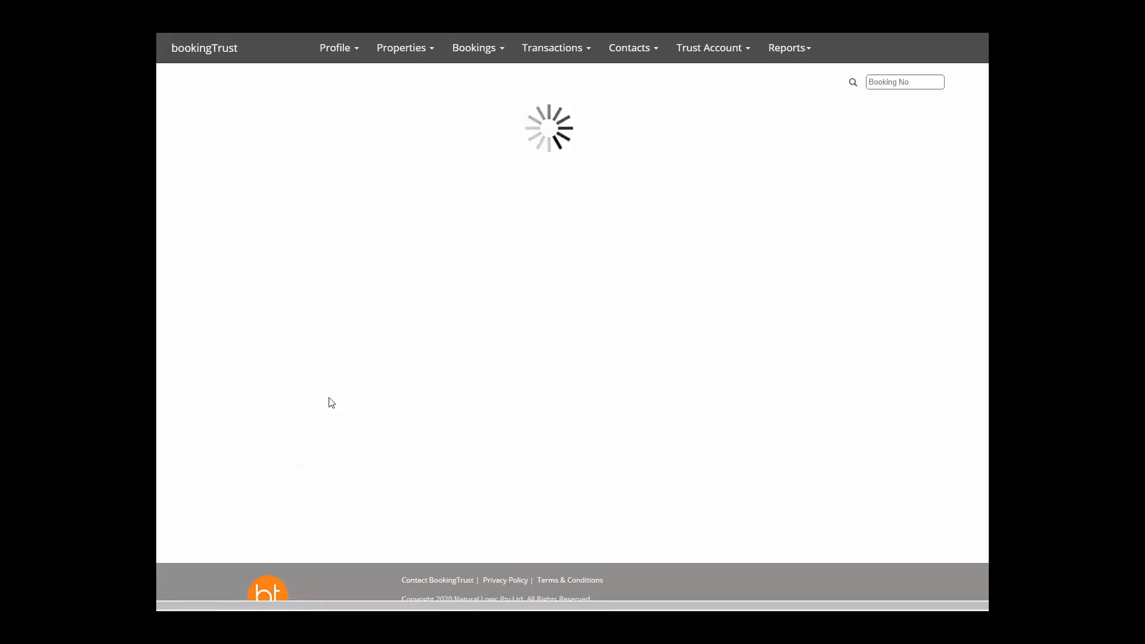
scroll(333, 308, "down", 2)
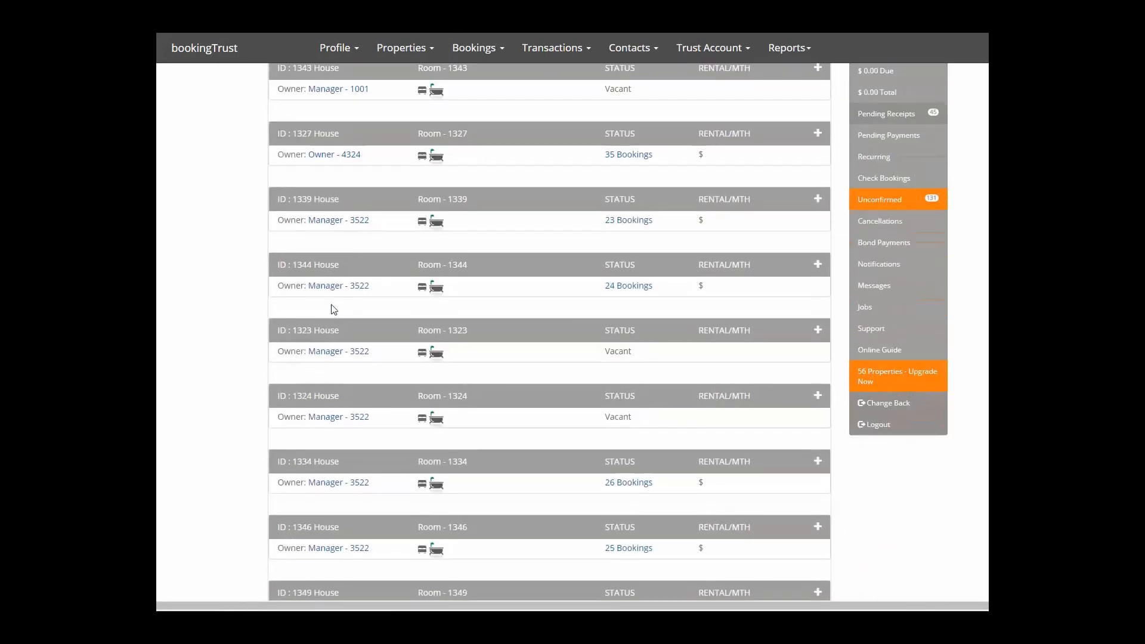
scroll(333, 309, "down", 2)
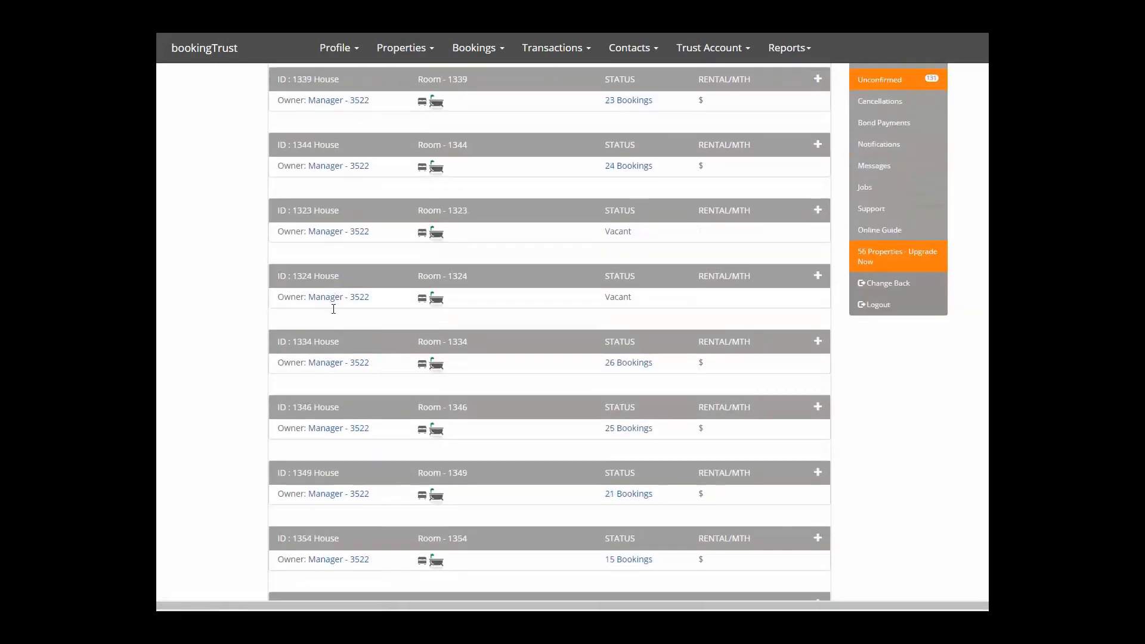
scroll(333, 309, "down", 6)
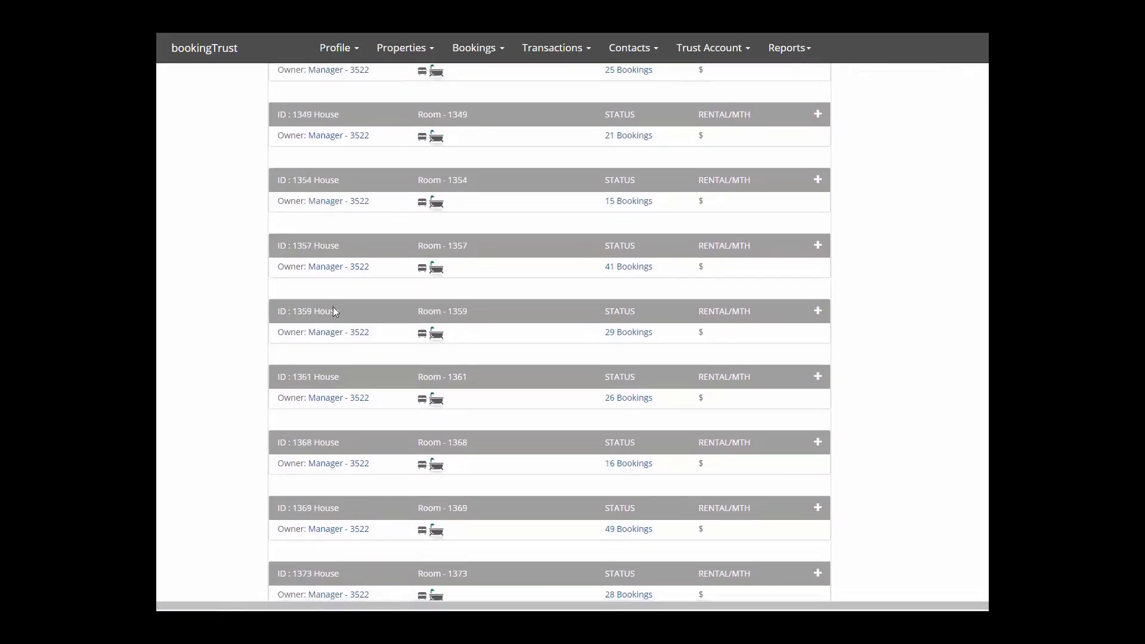
scroll(333, 310, "down", 10)
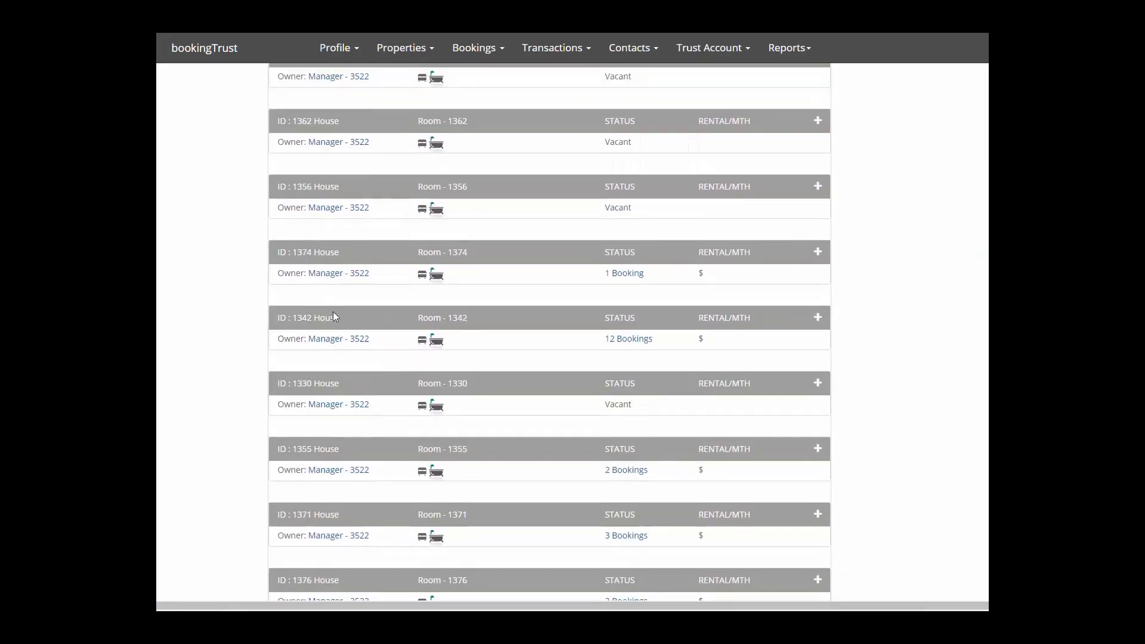
scroll(333, 313, "down", 10)
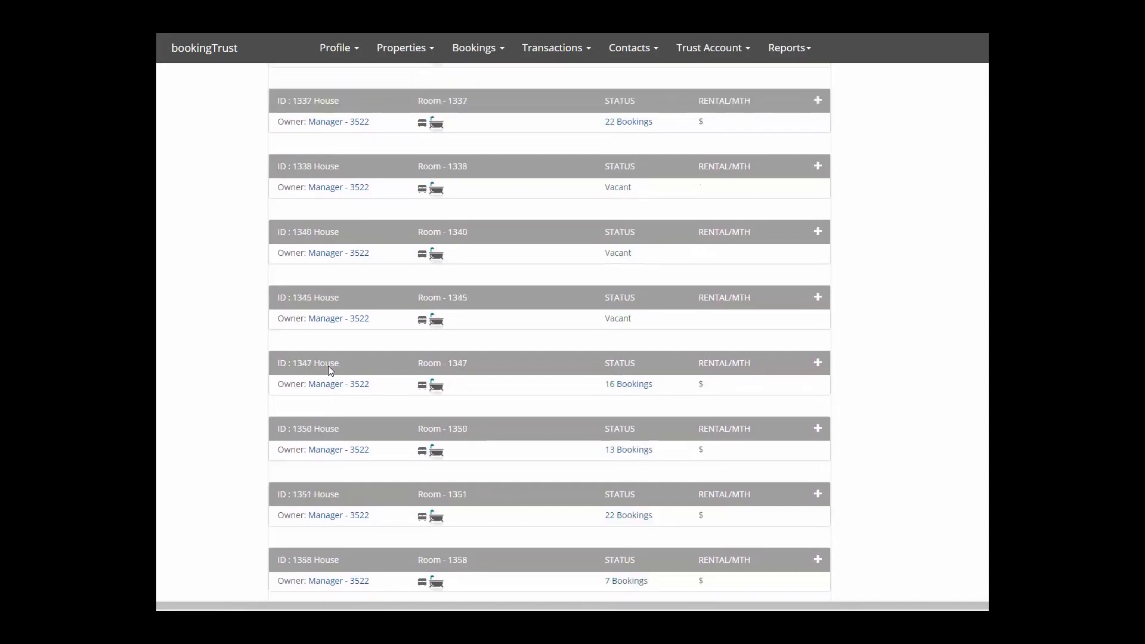
scroll(328, 366, "down", 2)
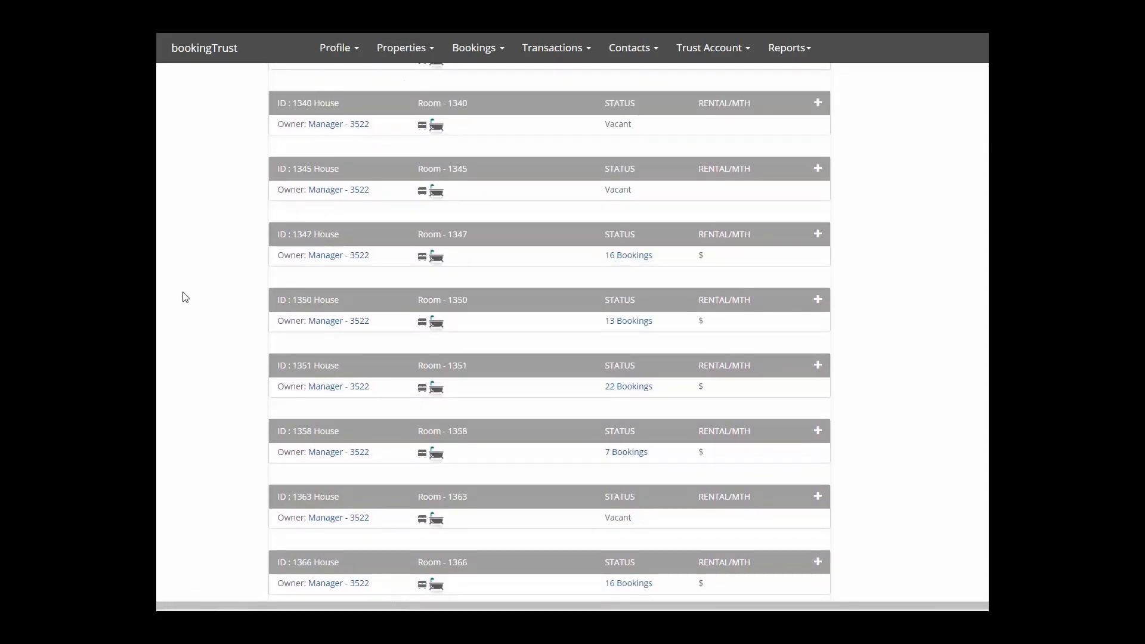
Show the Management Fees global list, briefly opening and closing the Profile menu.
left_click(403, 53)
left_click(403, 134)
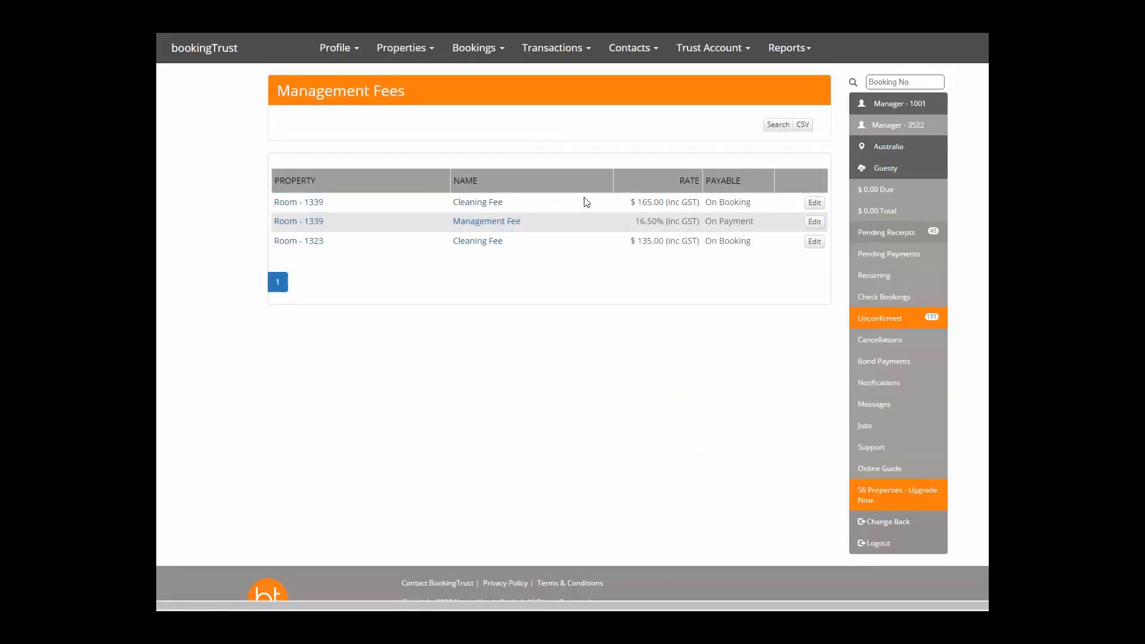
left_click(337, 48)
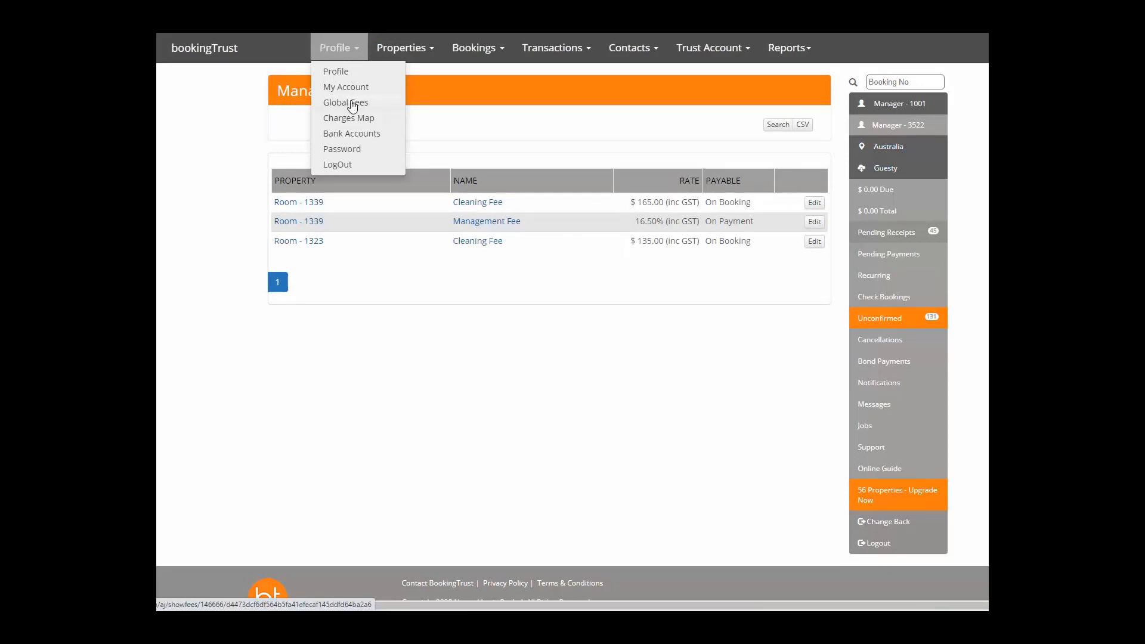
left_click(480, 301)
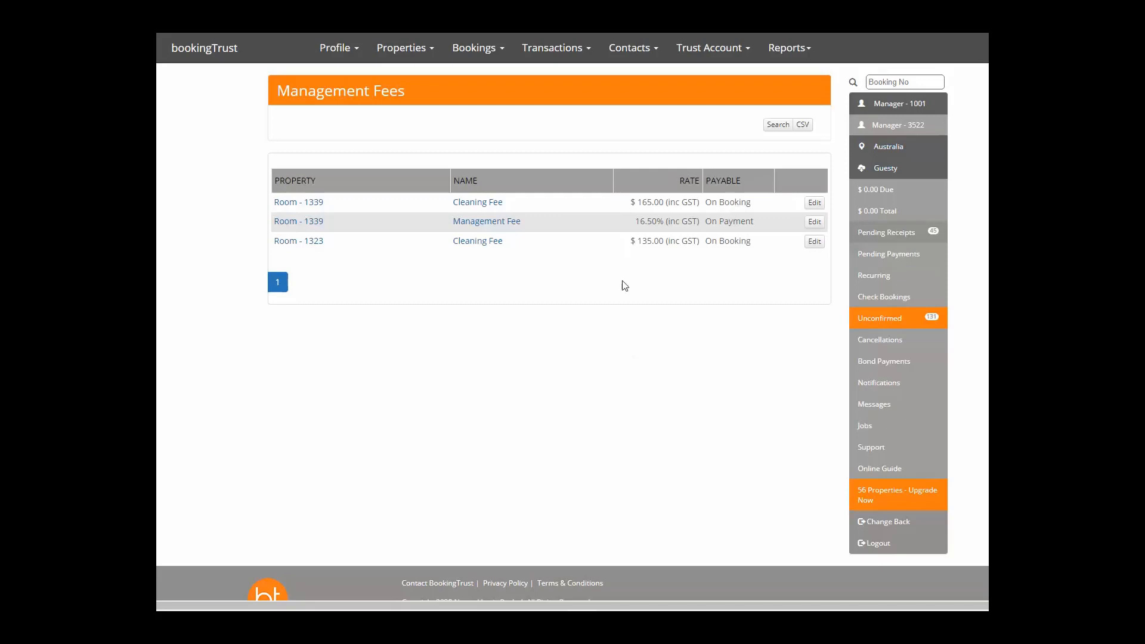
Start a new Trade/Service contact and enter the contact's e-mail address.
left_click(625, 46)
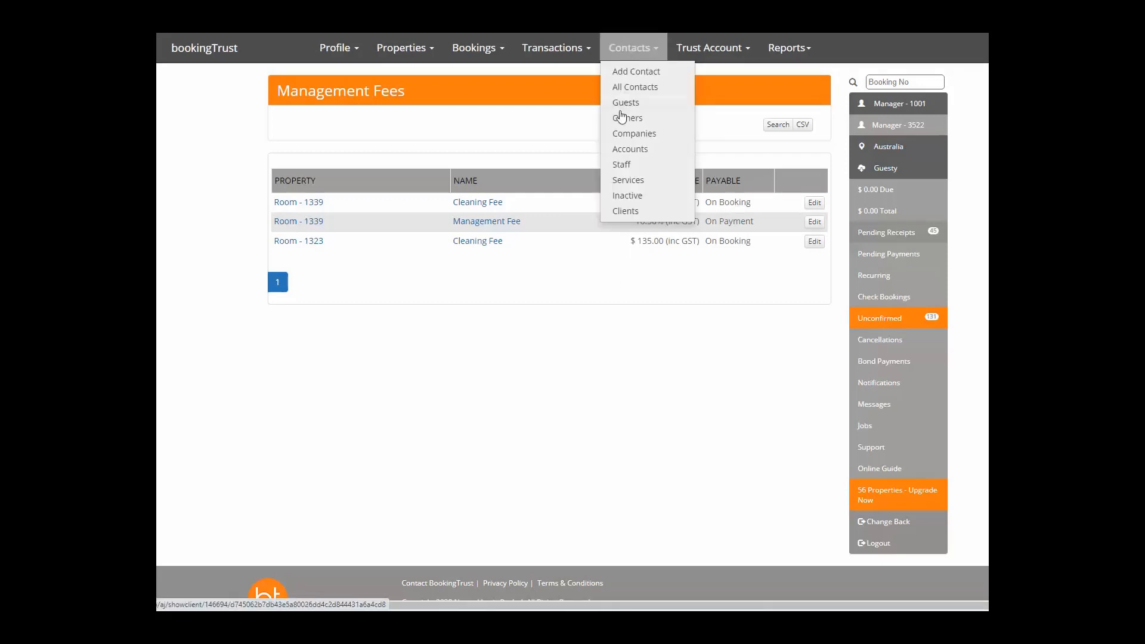
left_click(630, 72)
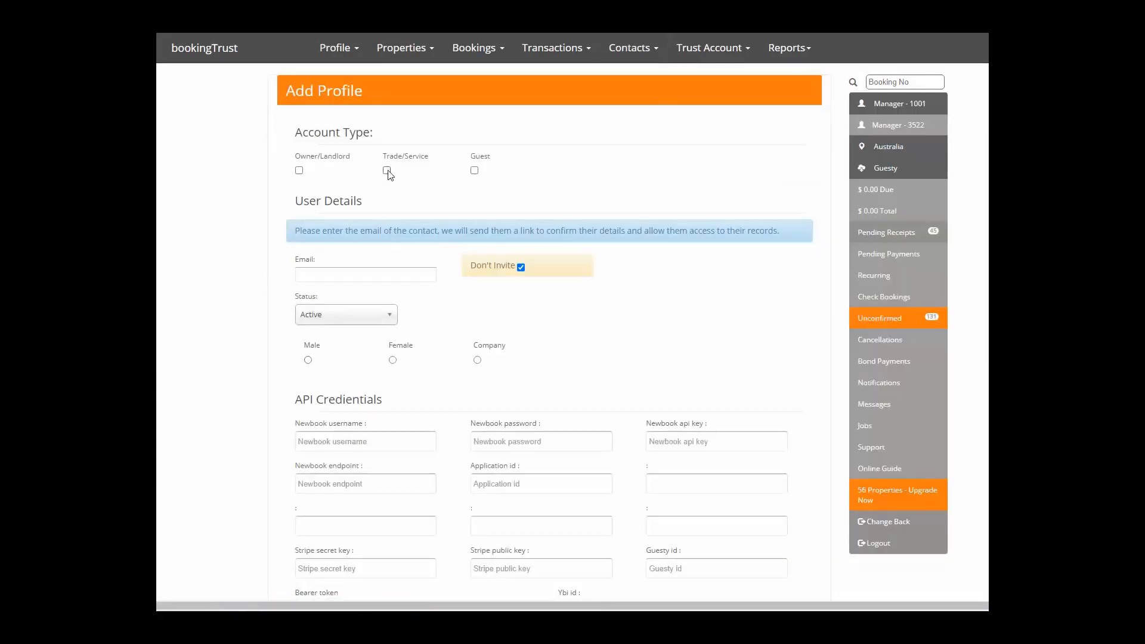
left_click(387, 170)
left_click(356, 275)
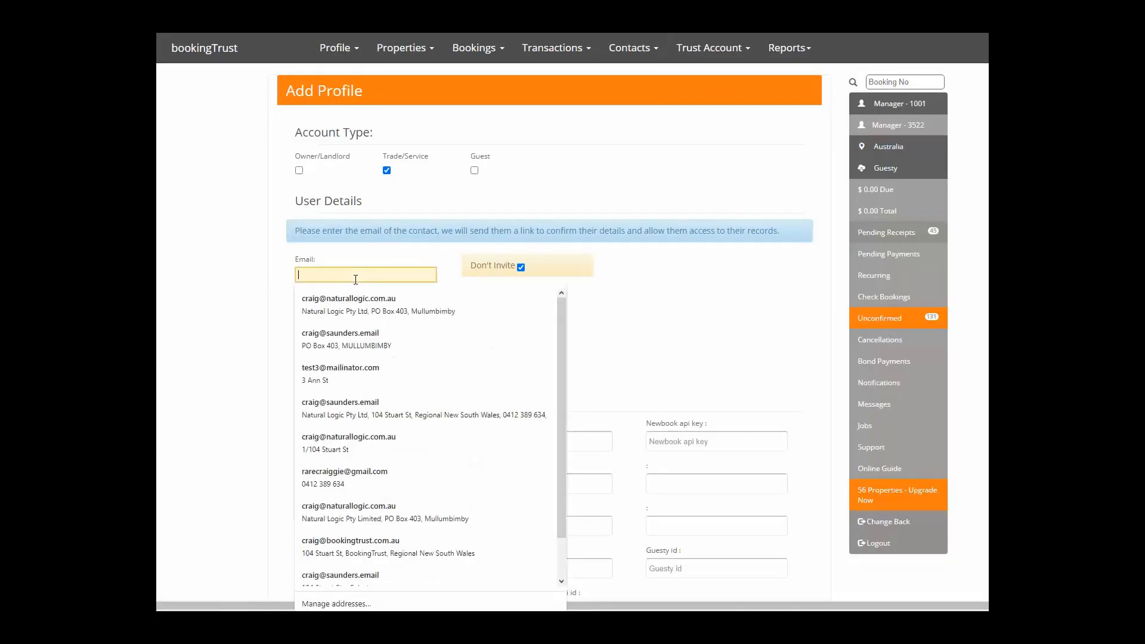
type("aircon")
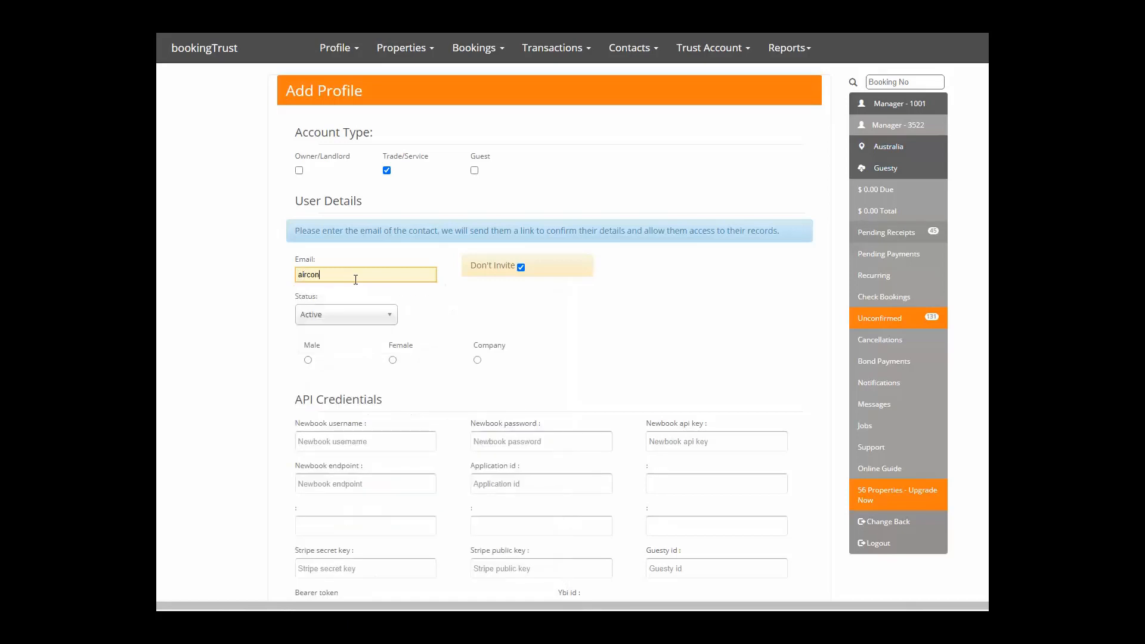
type("@m")
type("m")
key("Tab")
Fill in the contact's first and last name and company Aircon Pty Ltd, then save.
scroll(356, 280, "down", 5)
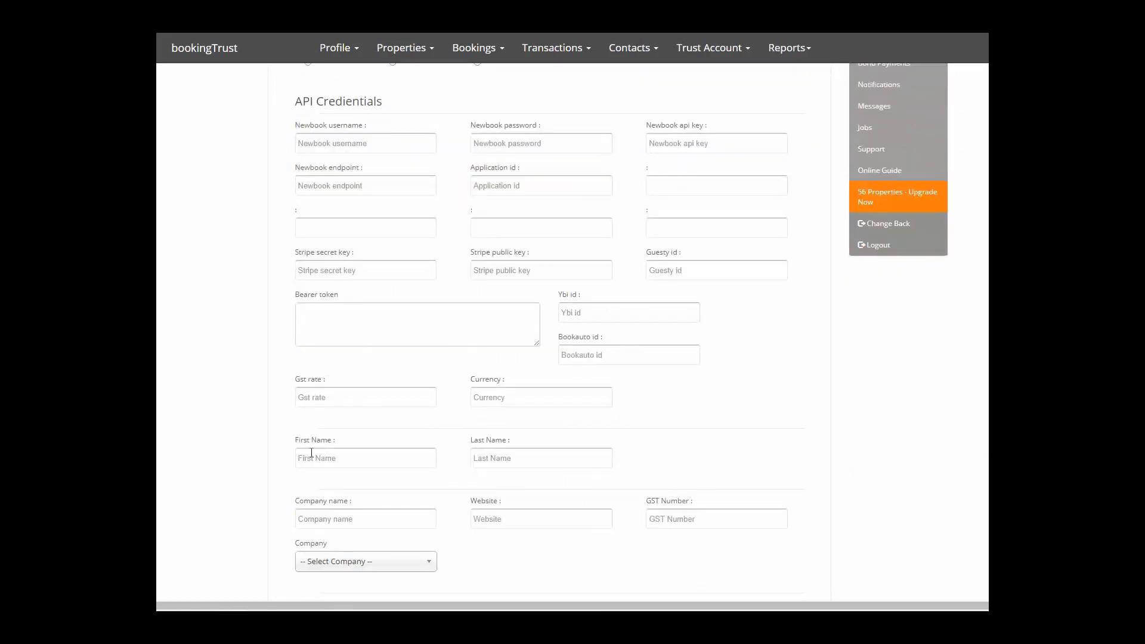
left_click(300, 456)
type("Geoff")
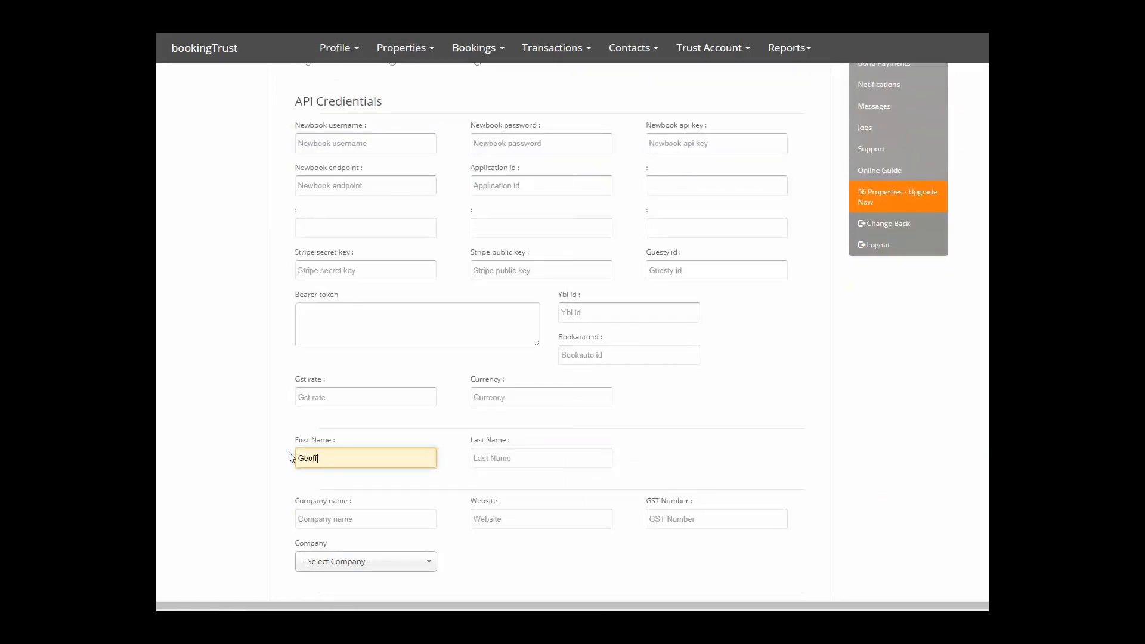
key("Tab")
type("Aircon")
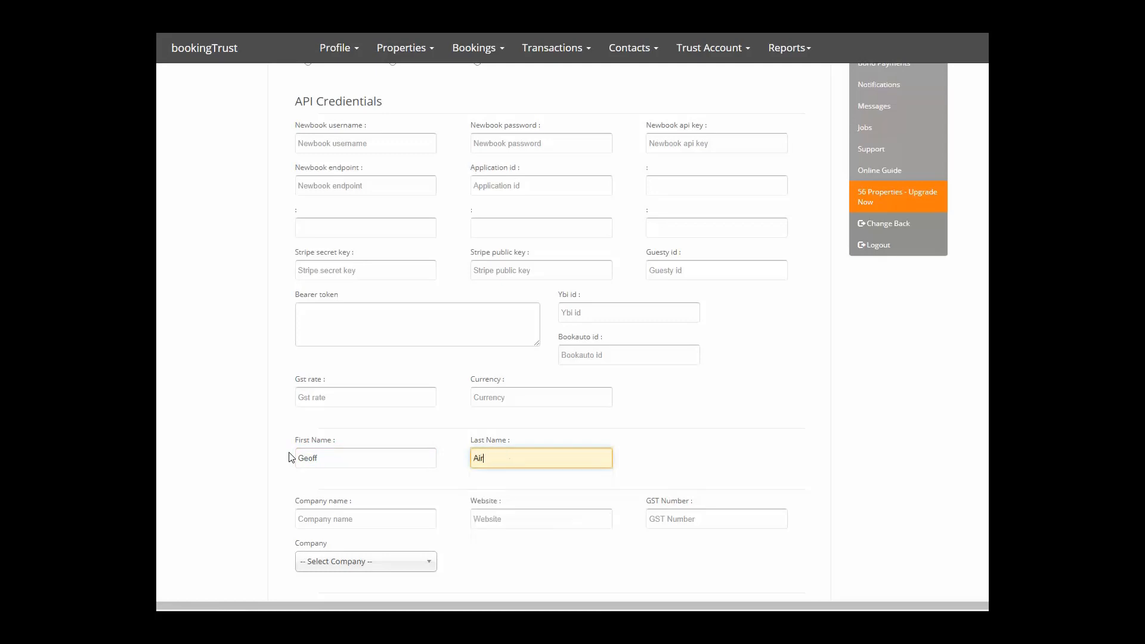
key("Tab")
type("Ai")
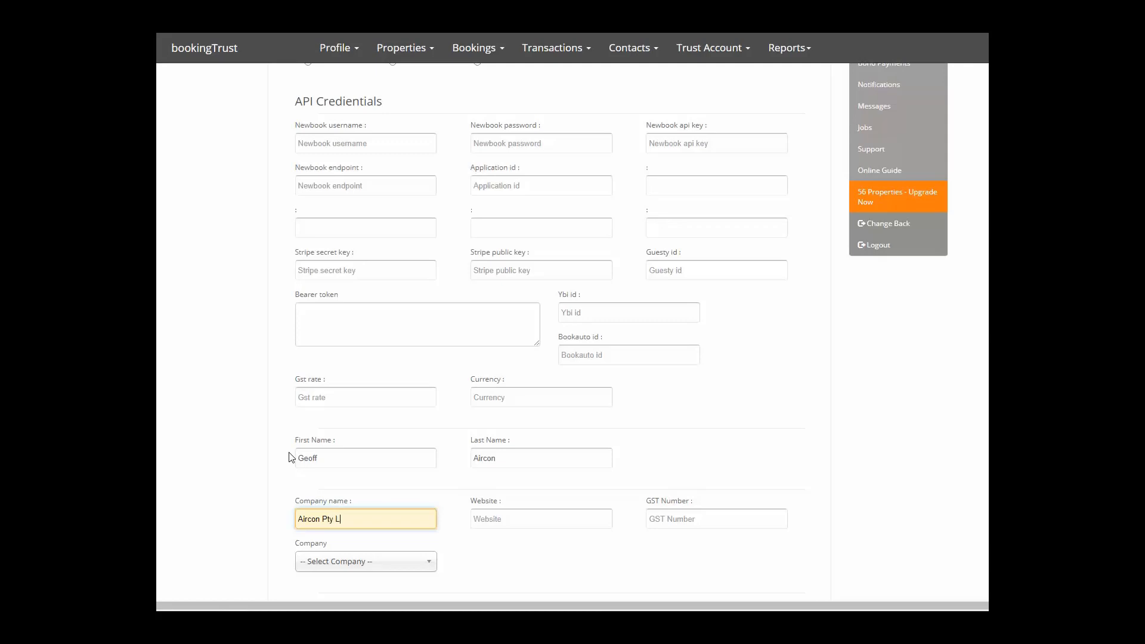
scroll(427, 355, "up", 3)
scroll(427, 355, "down", 3)
scroll(437, 84, "up", 3)
scroll(435, 332, "down", 8)
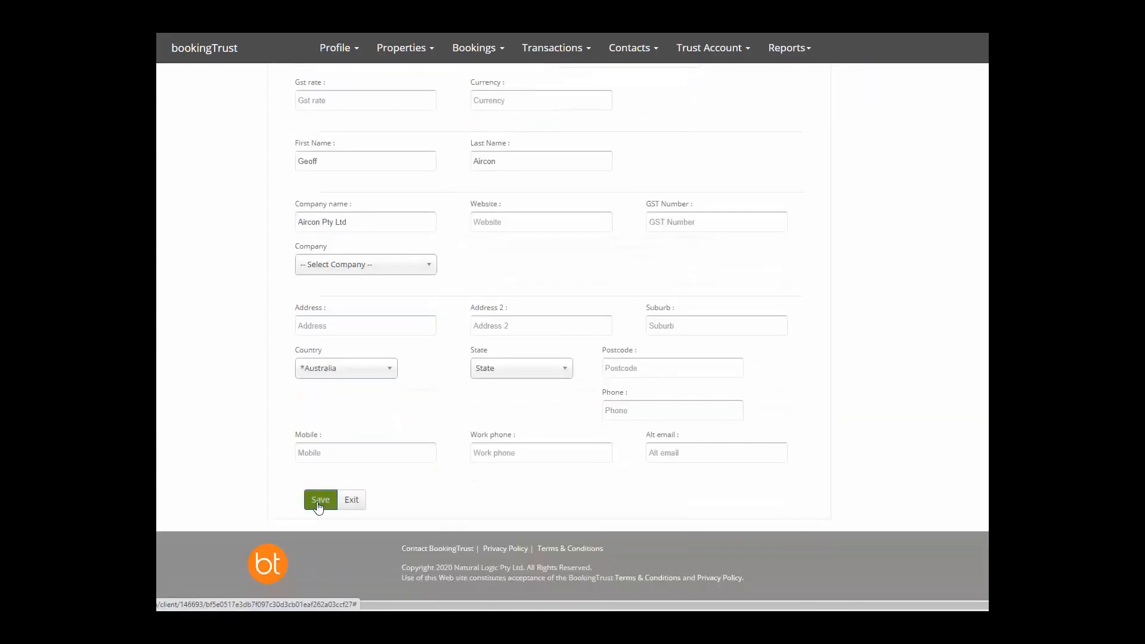
left_click(322, 322)
left_click(543, 330)
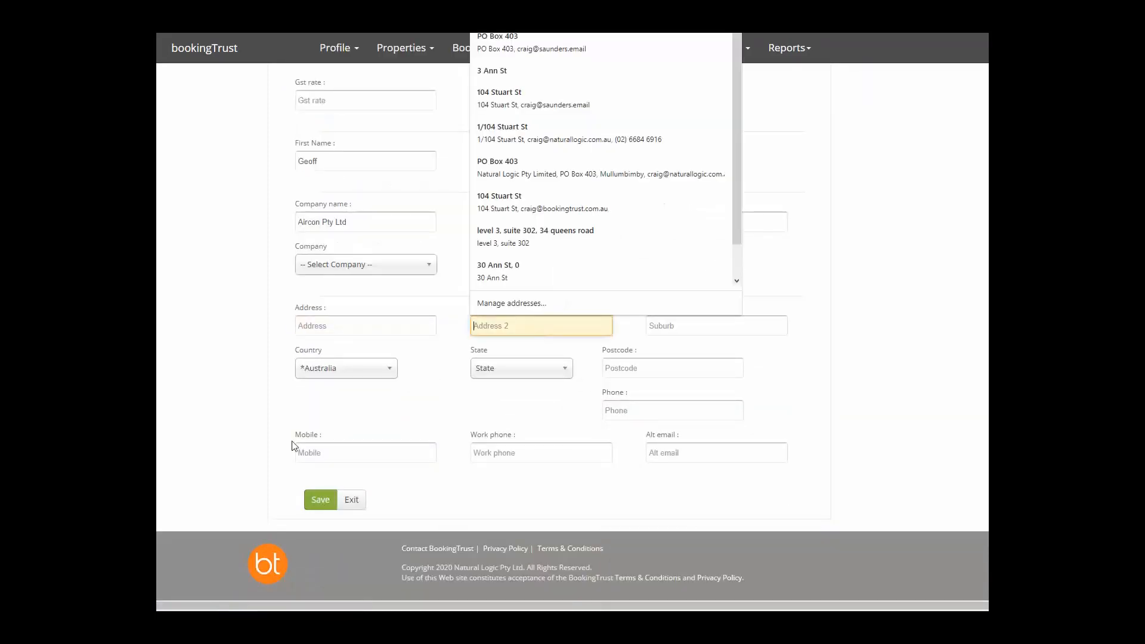
left_click(330, 469)
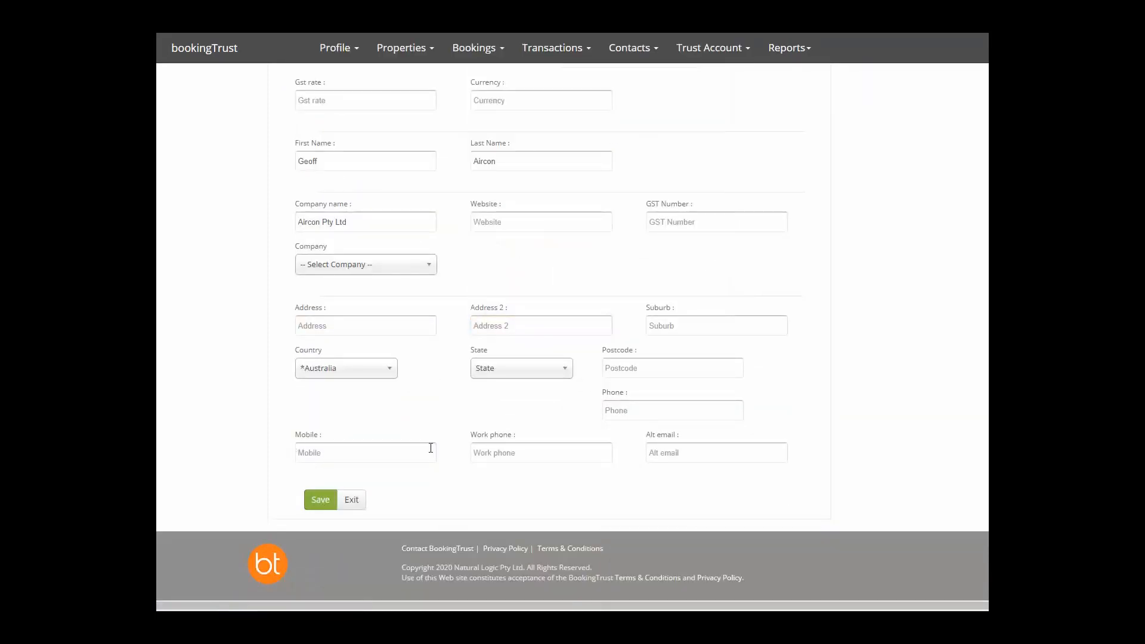
left_click(322, 502)
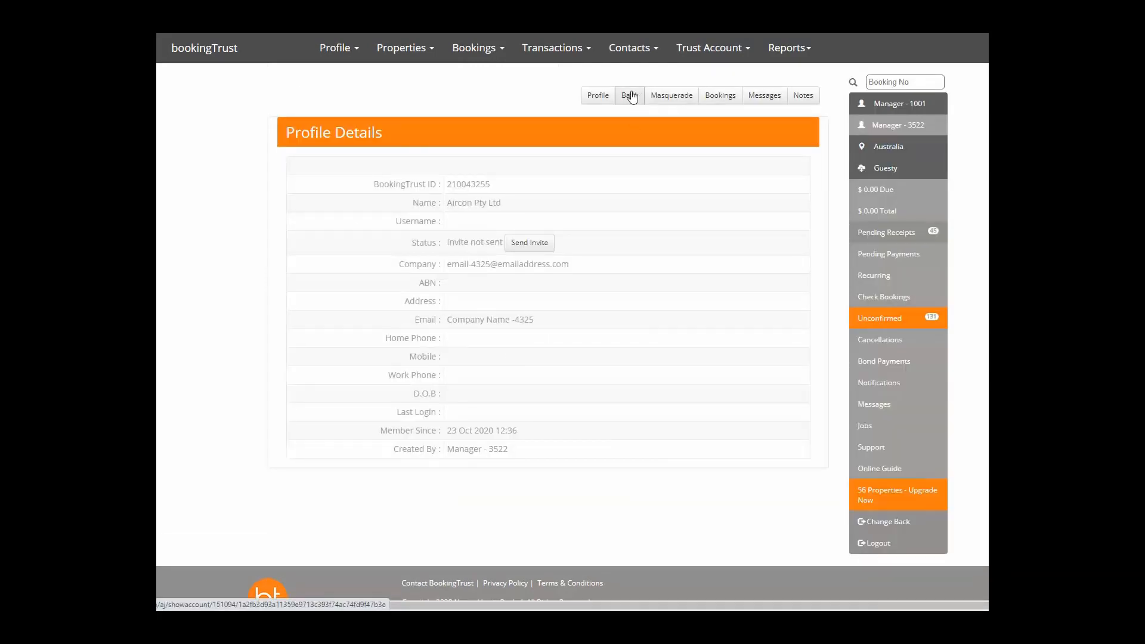
Add a bank account for Aircon Pty Ltd with nickname, BSB, account number and account name Aircon.
left_click(630, 102)
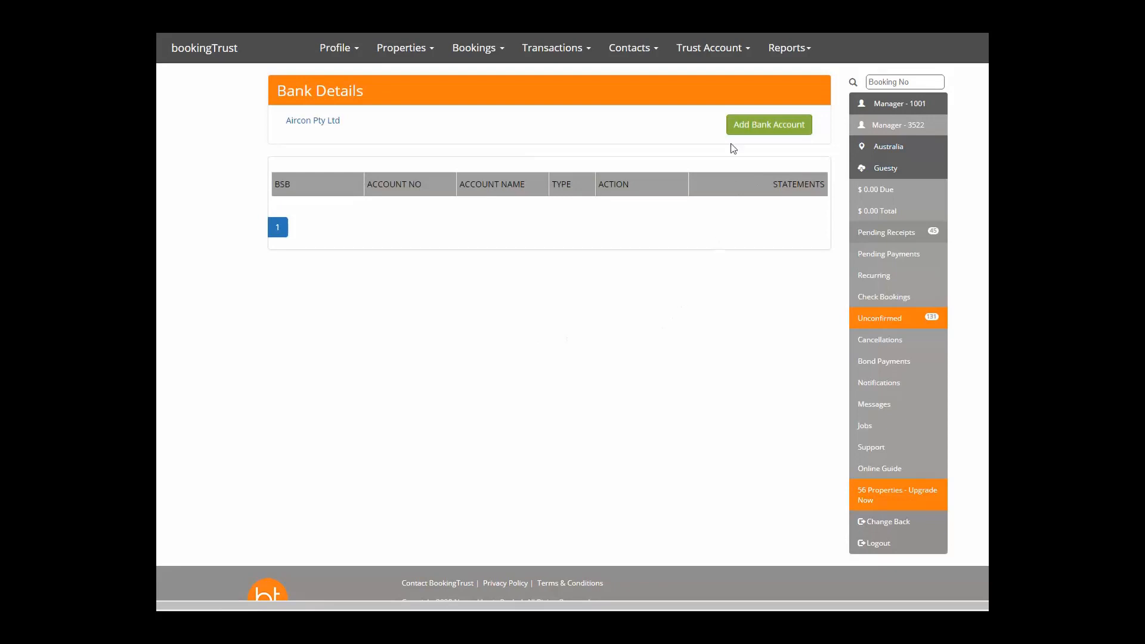
left_click(766, 130)
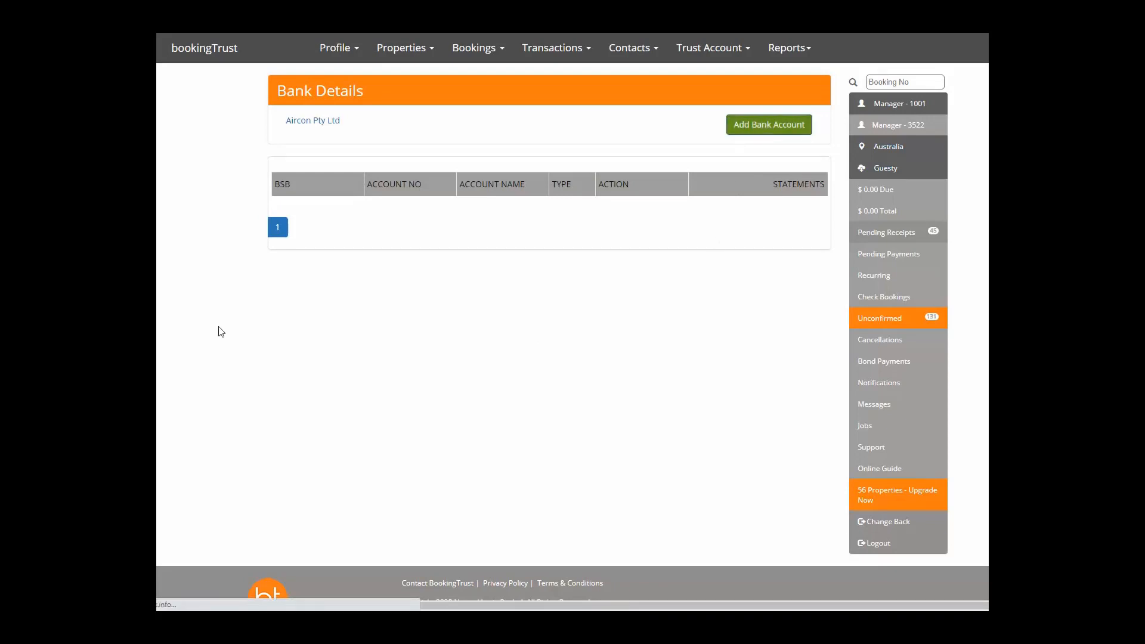
left_click(336, 179)
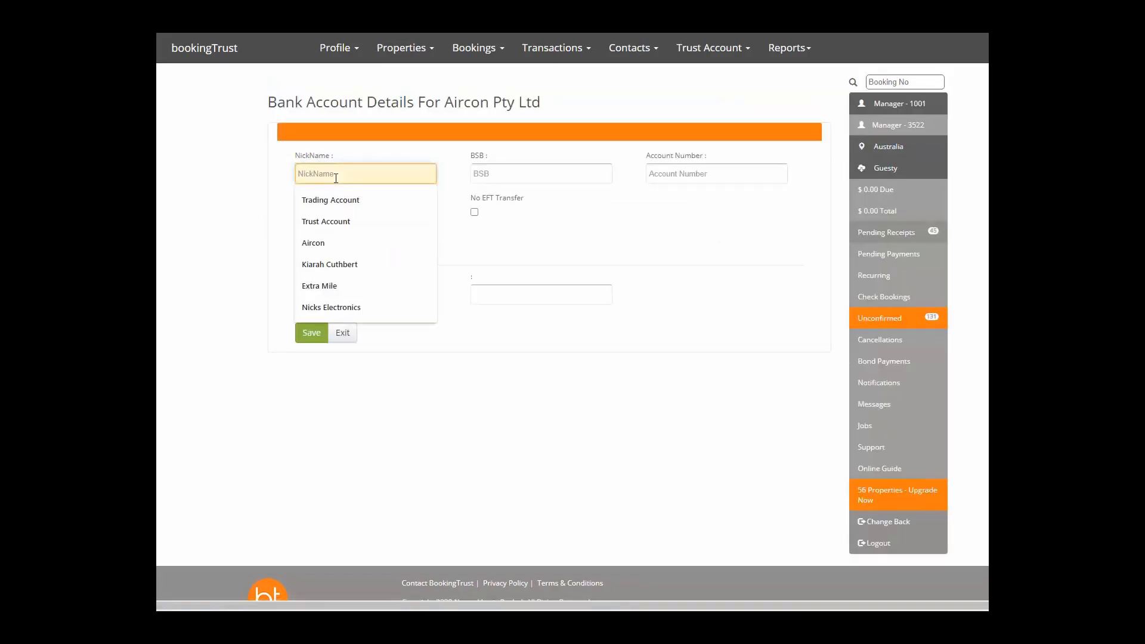
type("Airoin")
type("on")
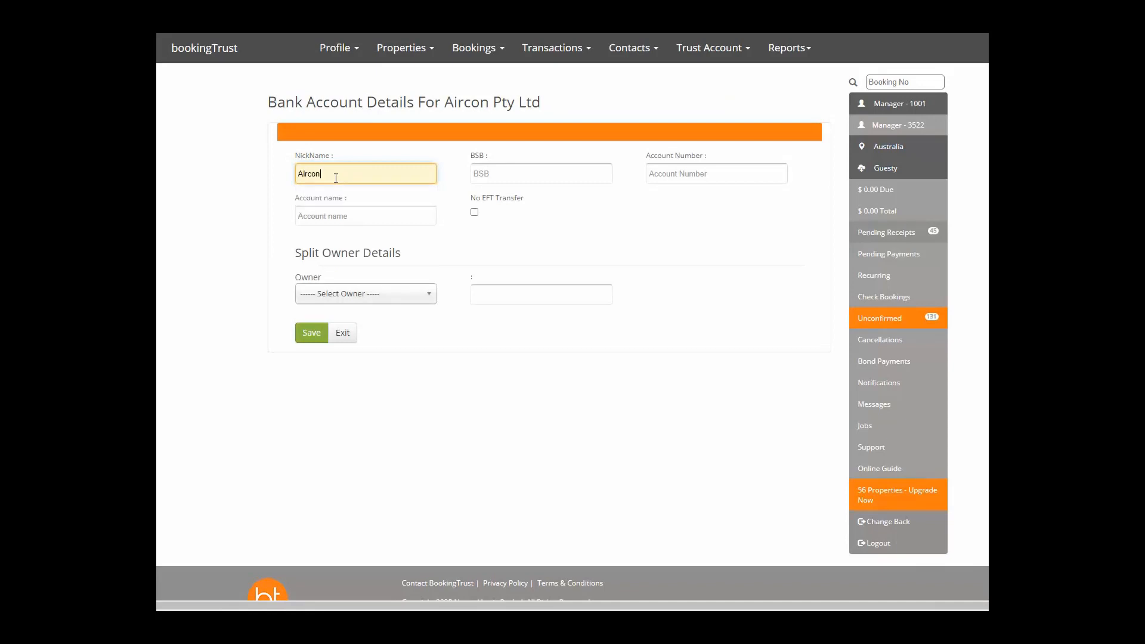
key("Tab")
type("345345")
key("Tab")
type("3453453")
key("Tab")
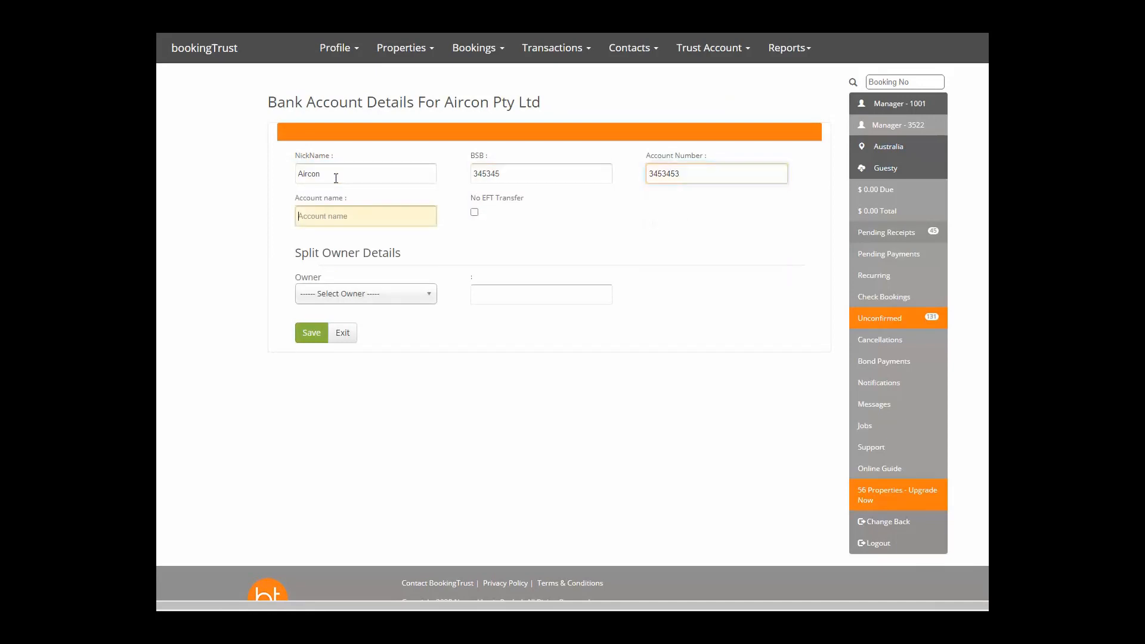
type("Aircon")
key("Tab")
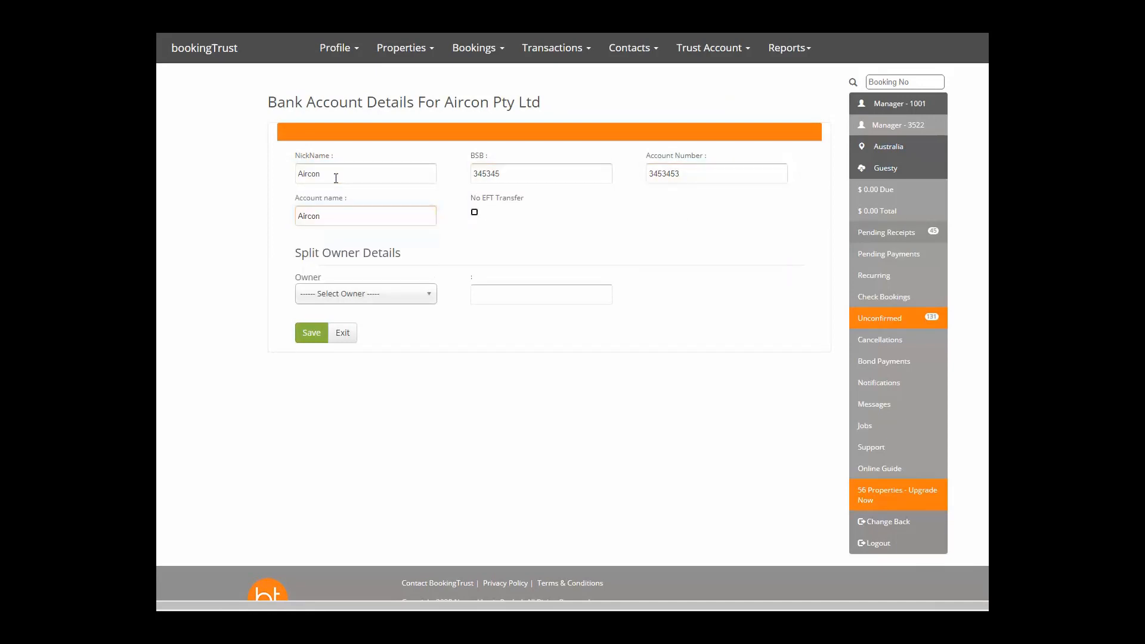
left_click(312, 332)
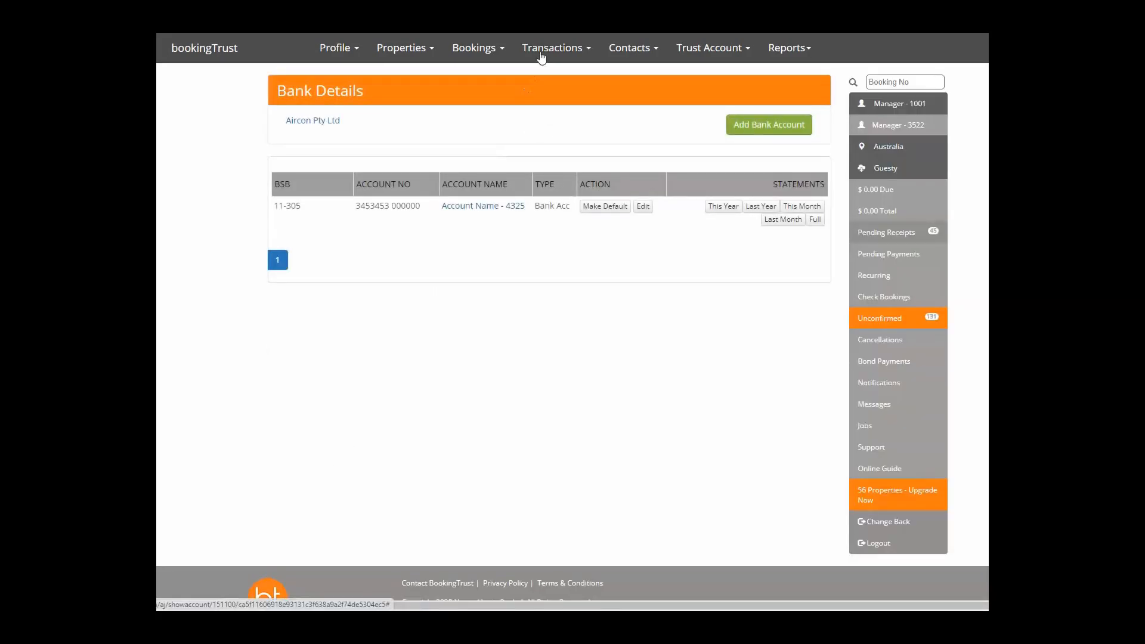
Start a new invoice for Room - 1339 with transaction type A. C. Repairs.
left_click(541, 54)
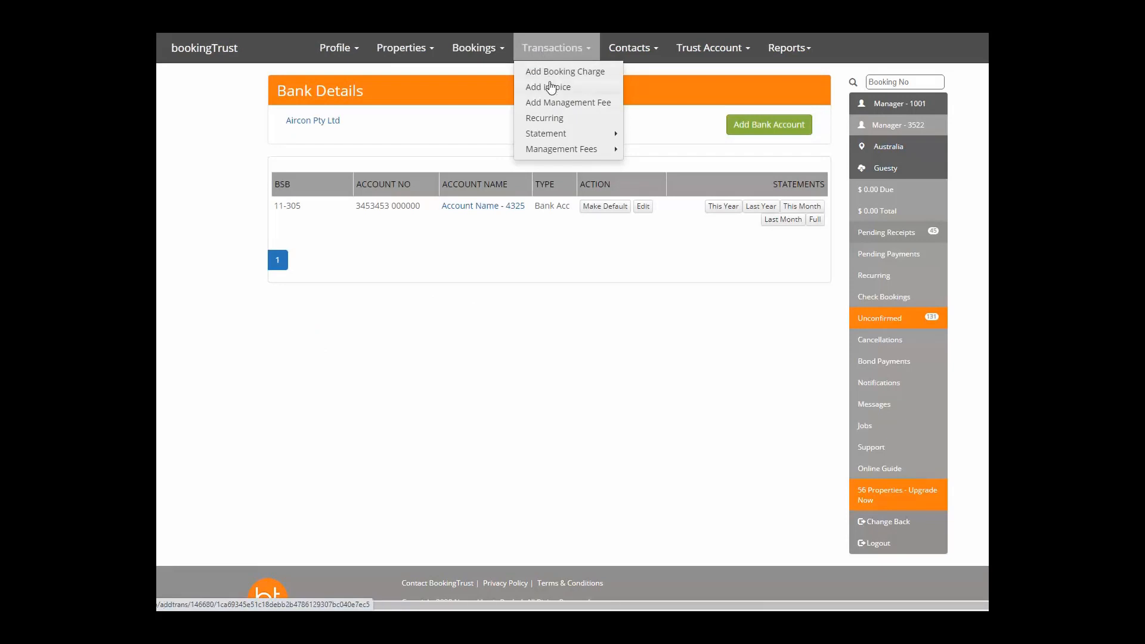
left_click(549, 87)
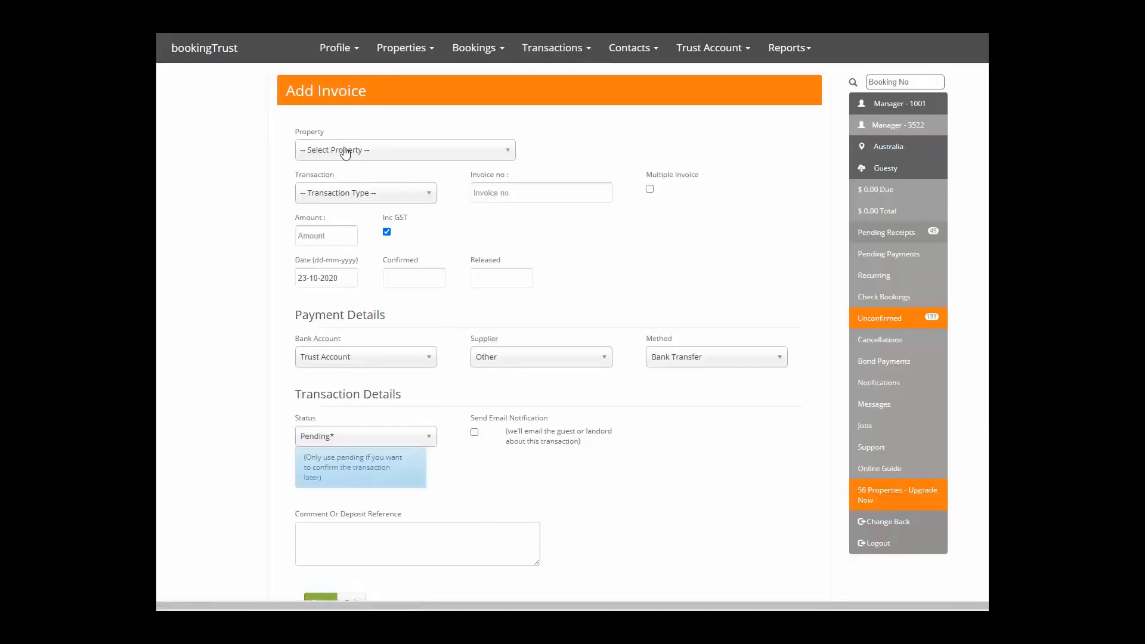
left_click(345, 153)
left_click(332, 230)
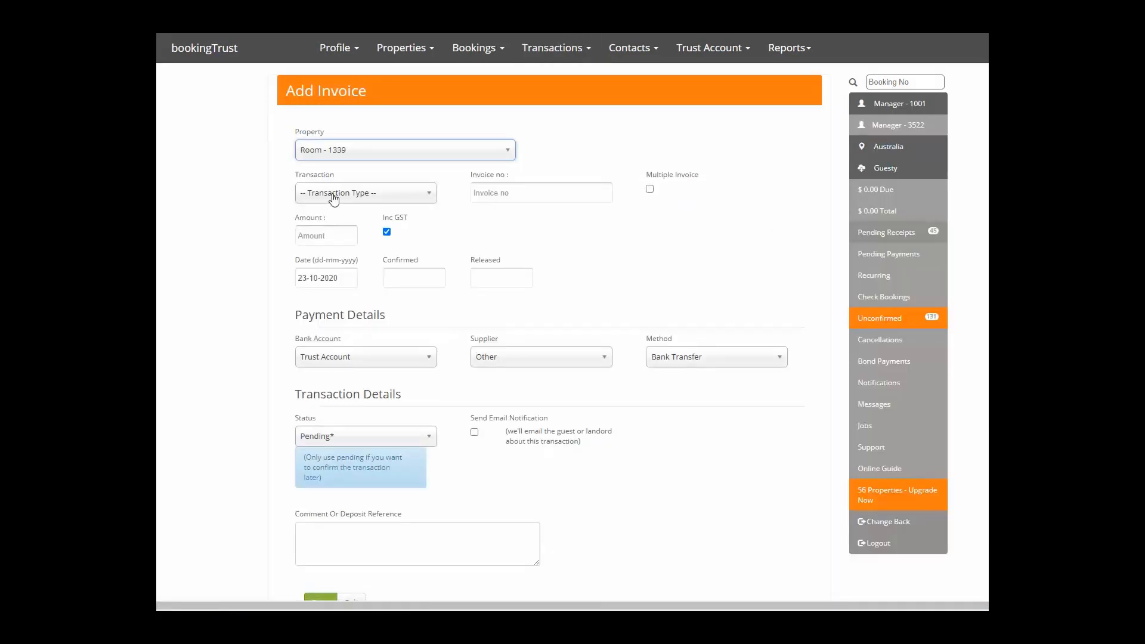
left_click(332, 193)
left_click(327, 262)
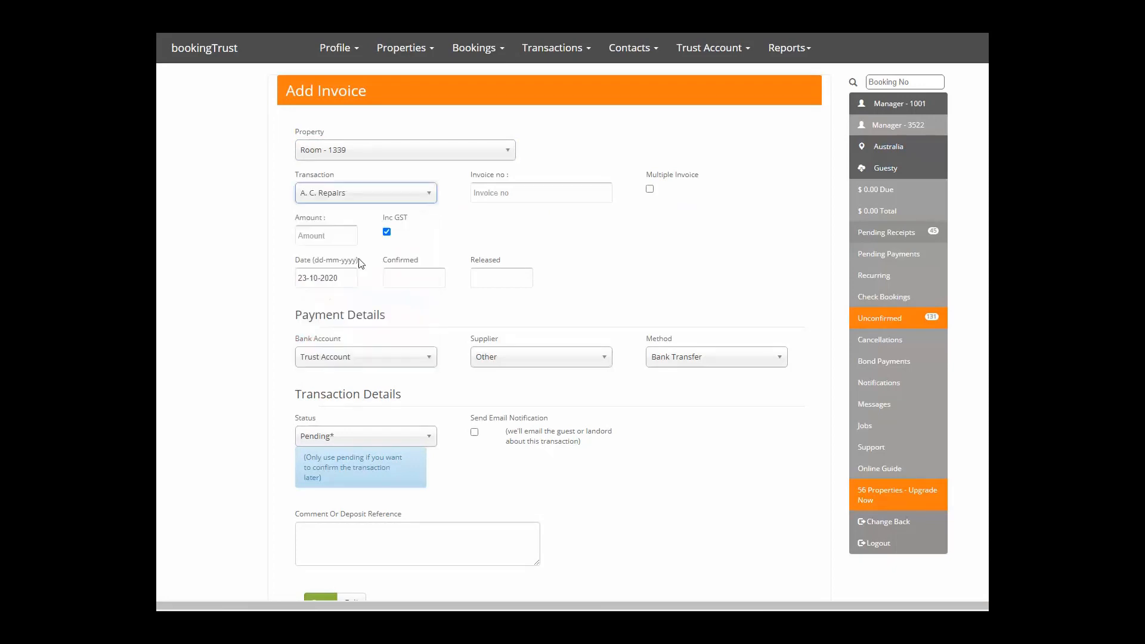
Enter invoice number 45544, amount 120, supplier Aircon Pty Ltd, and save the invoice.
left_click(522, 189)
type("45544")
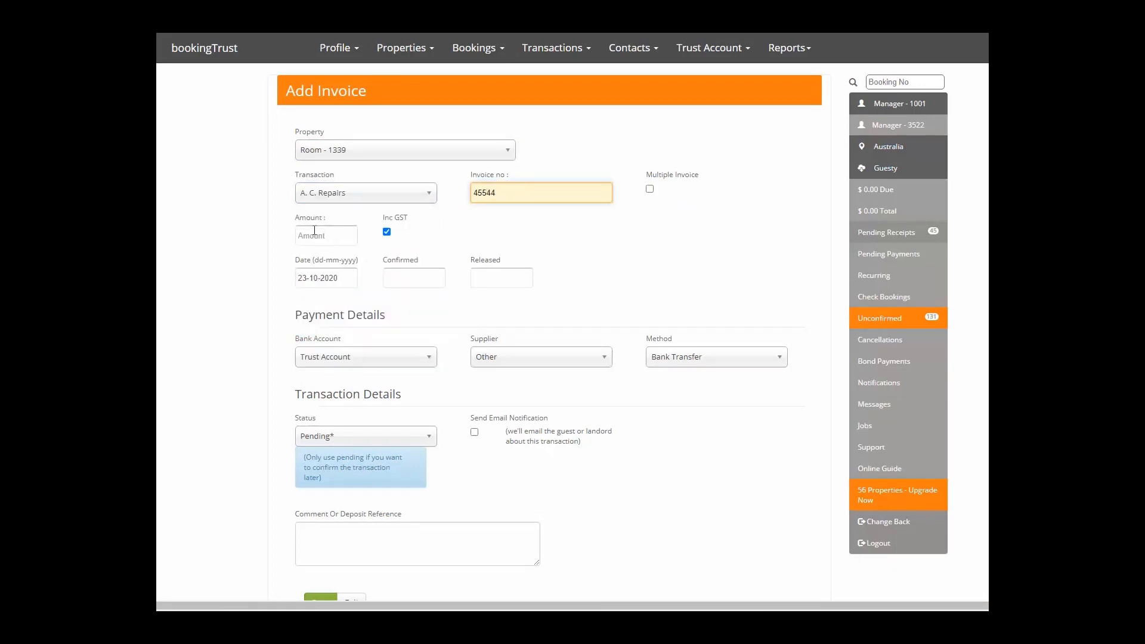
left_click(314, 234)
type("120")
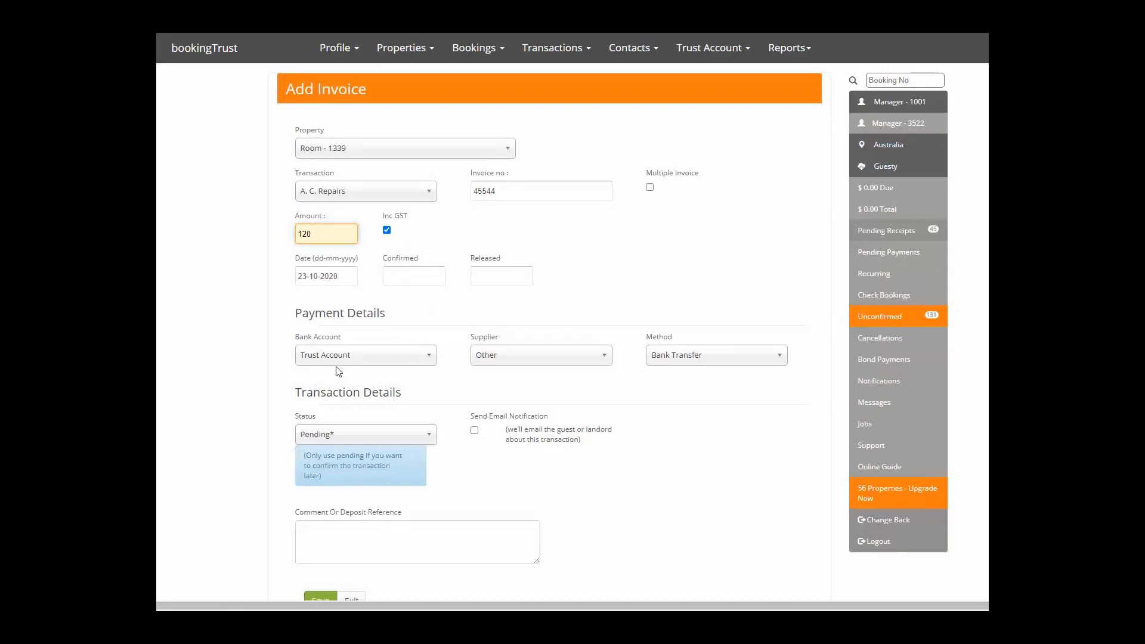
scroll(338, 371, "down", 3)
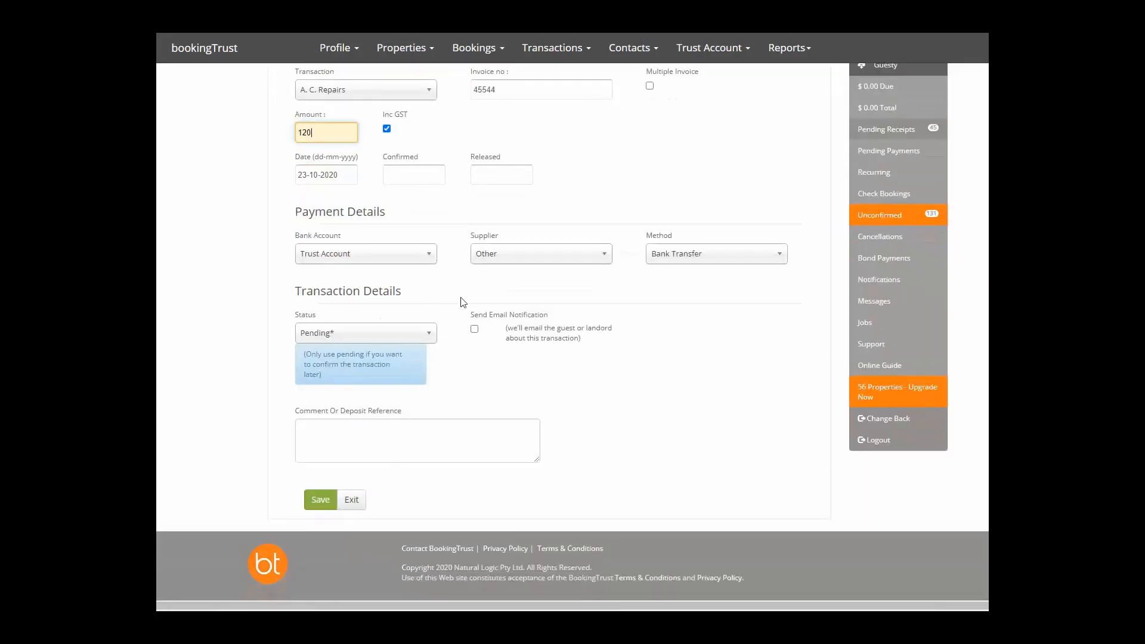
left_click(516, 255)
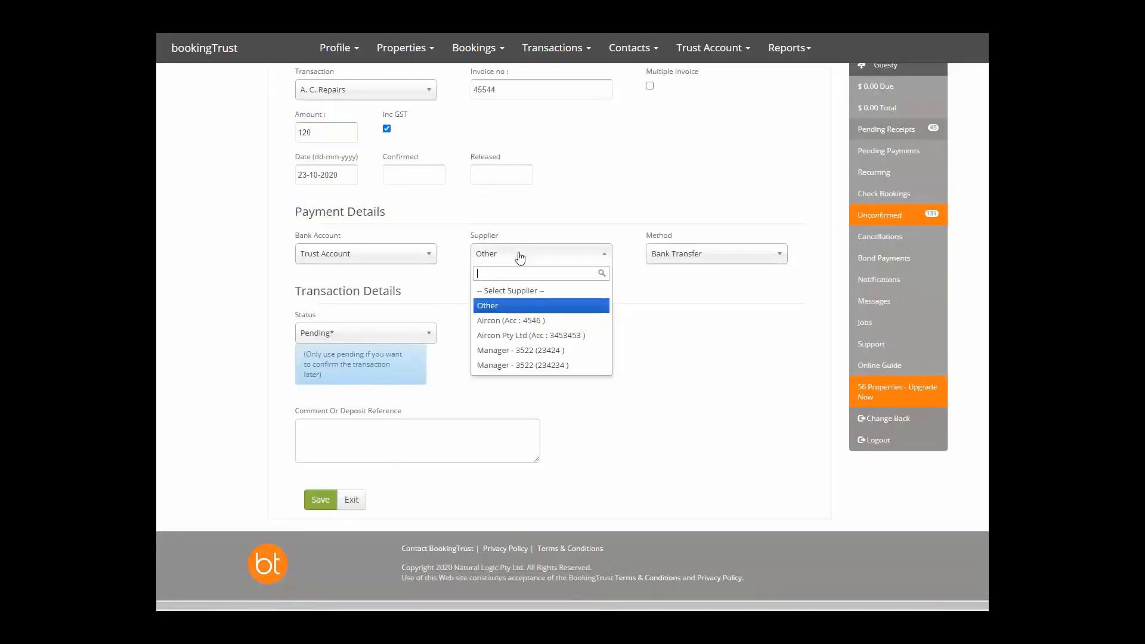
left_click(495, 337)
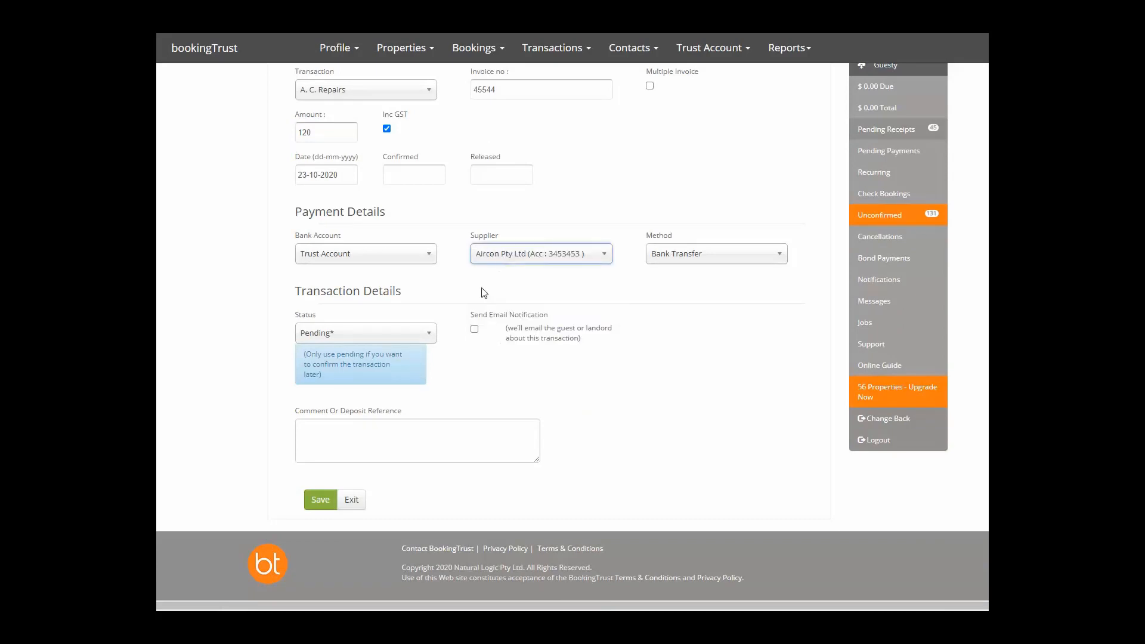
left_click(320, 500)
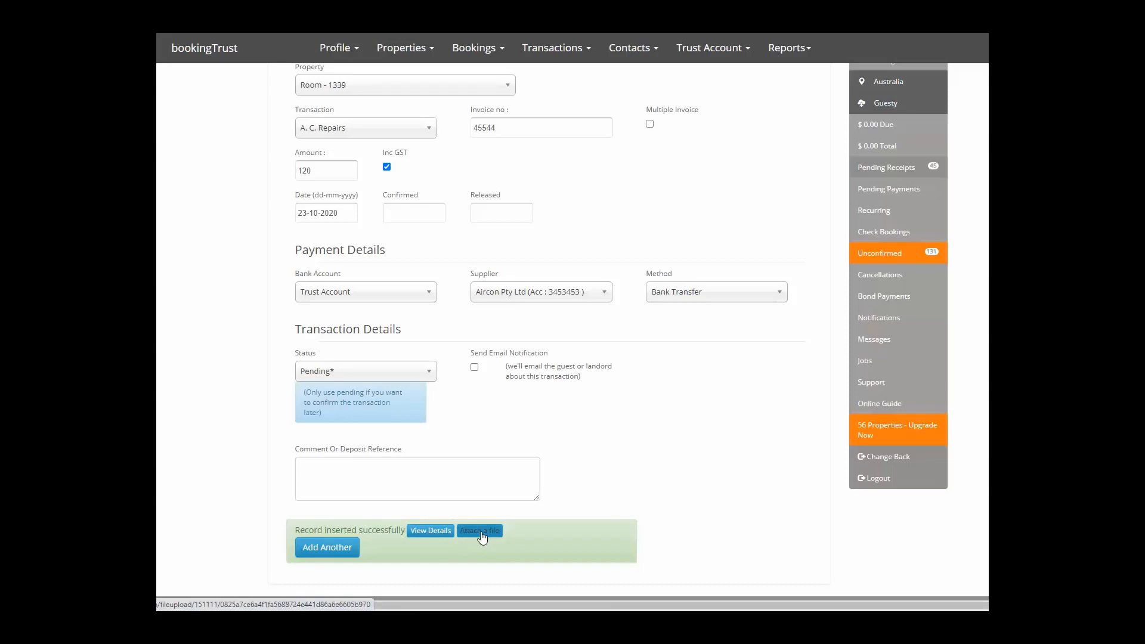
Check the saved invoice's file attachment page, then return to the Add Invoice form.
left_click(480, 531)
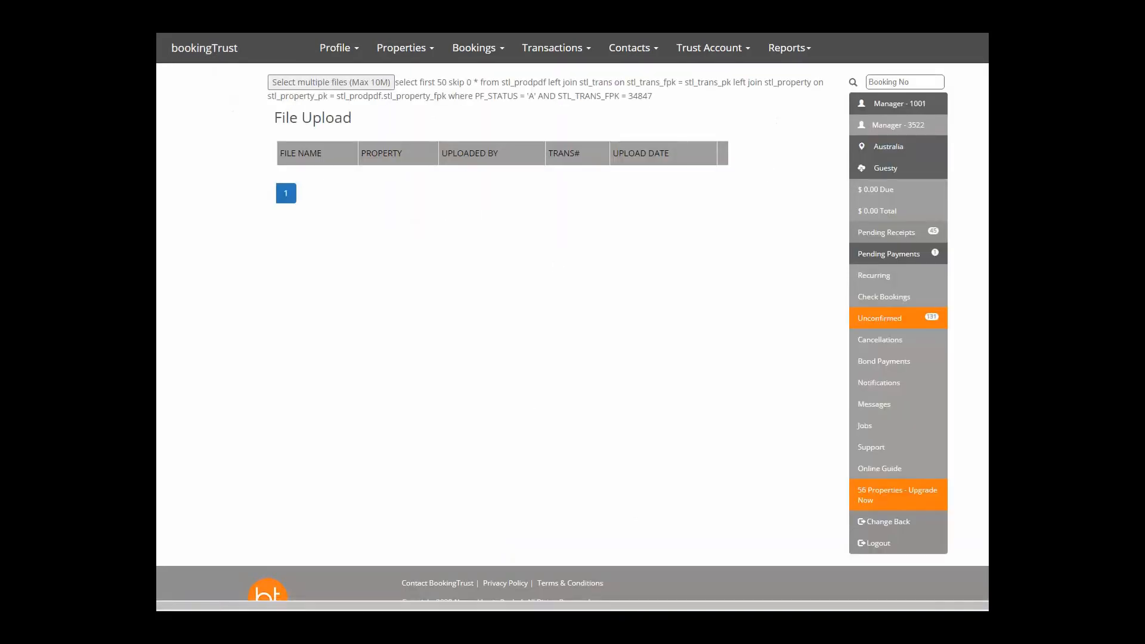
key("alt+Left")
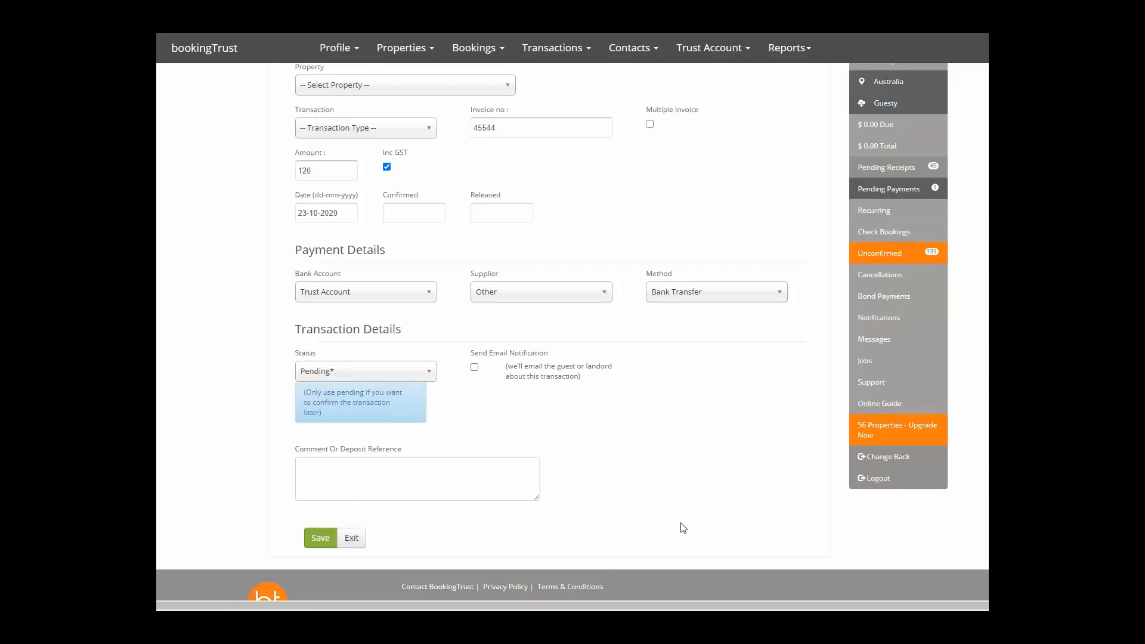
scroll(491, 503, "down", 1)
scroll(503, 480, "up", 2)
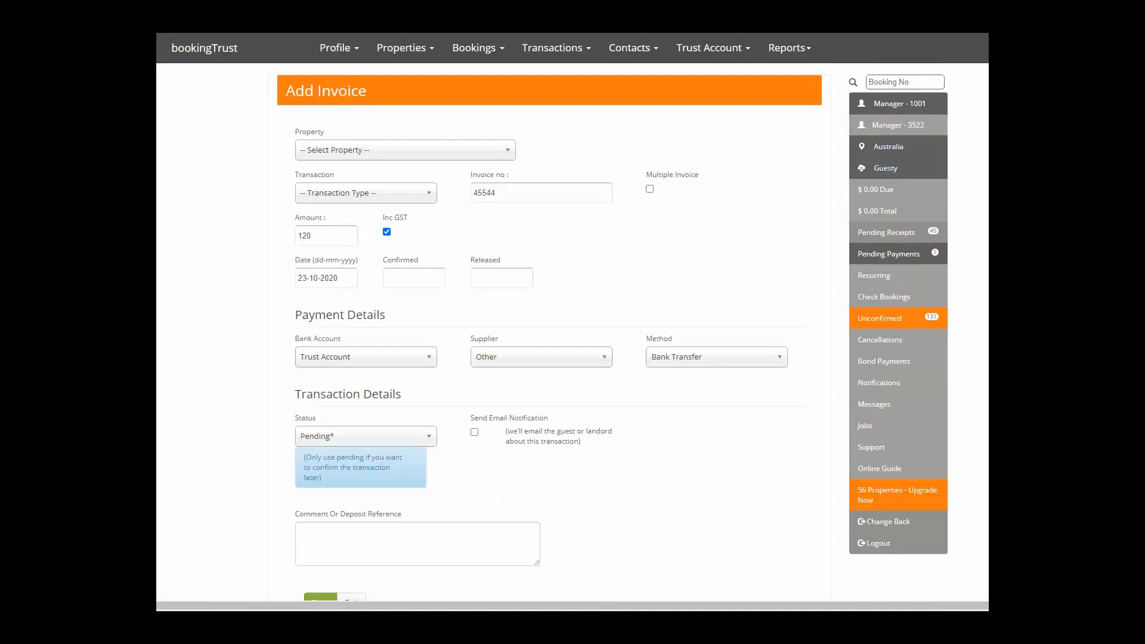